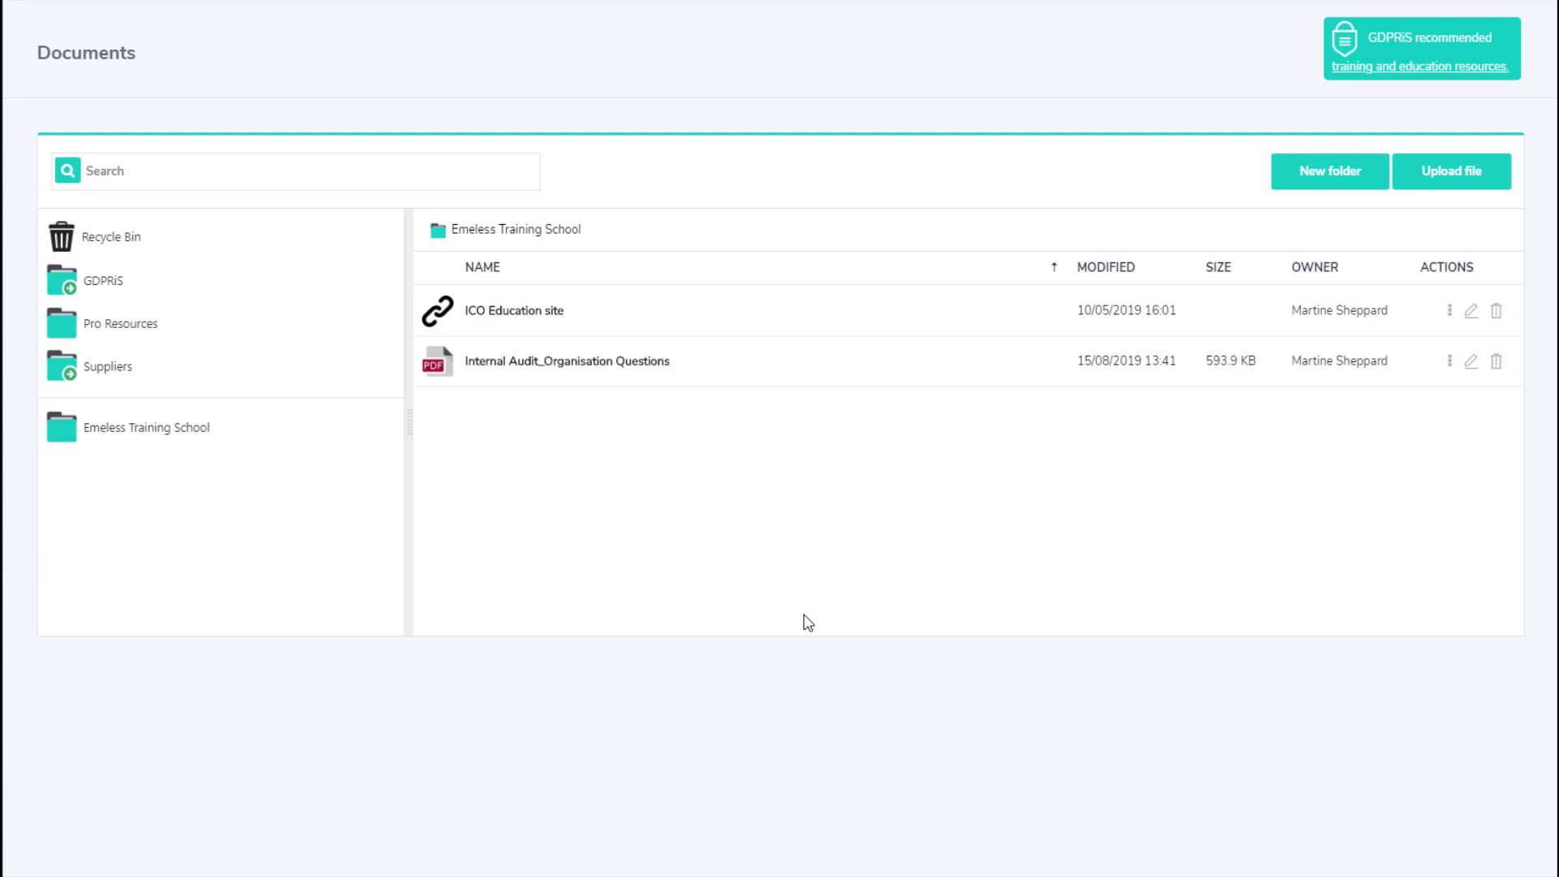
Create a Policies folder under Emeless Training School with General Staff access set to Read only
click(1327, 180)
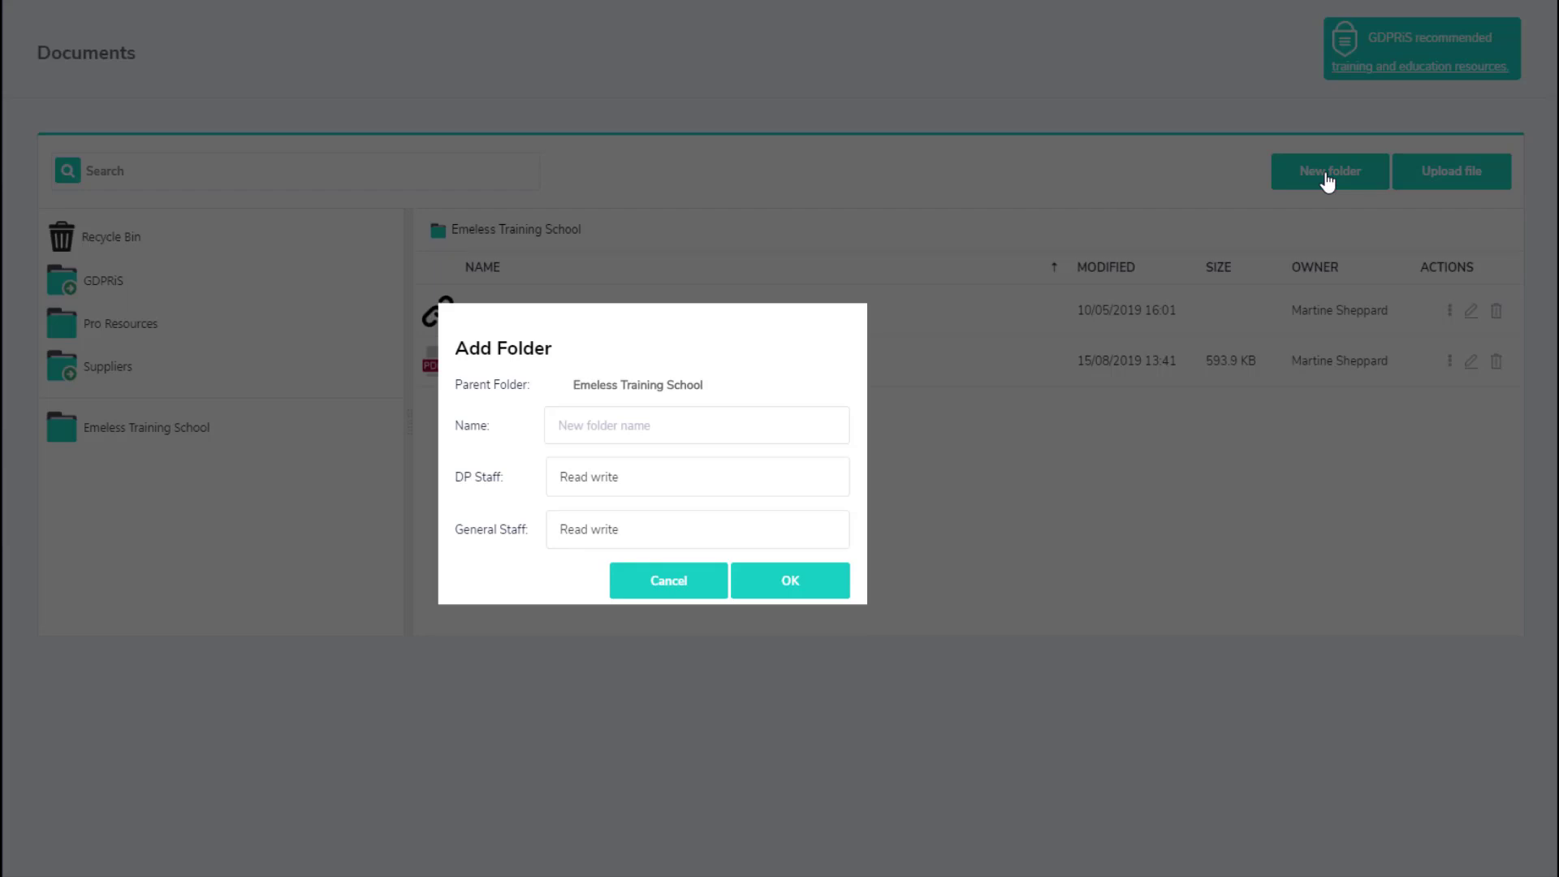
click(674, 427)
text(Policies)
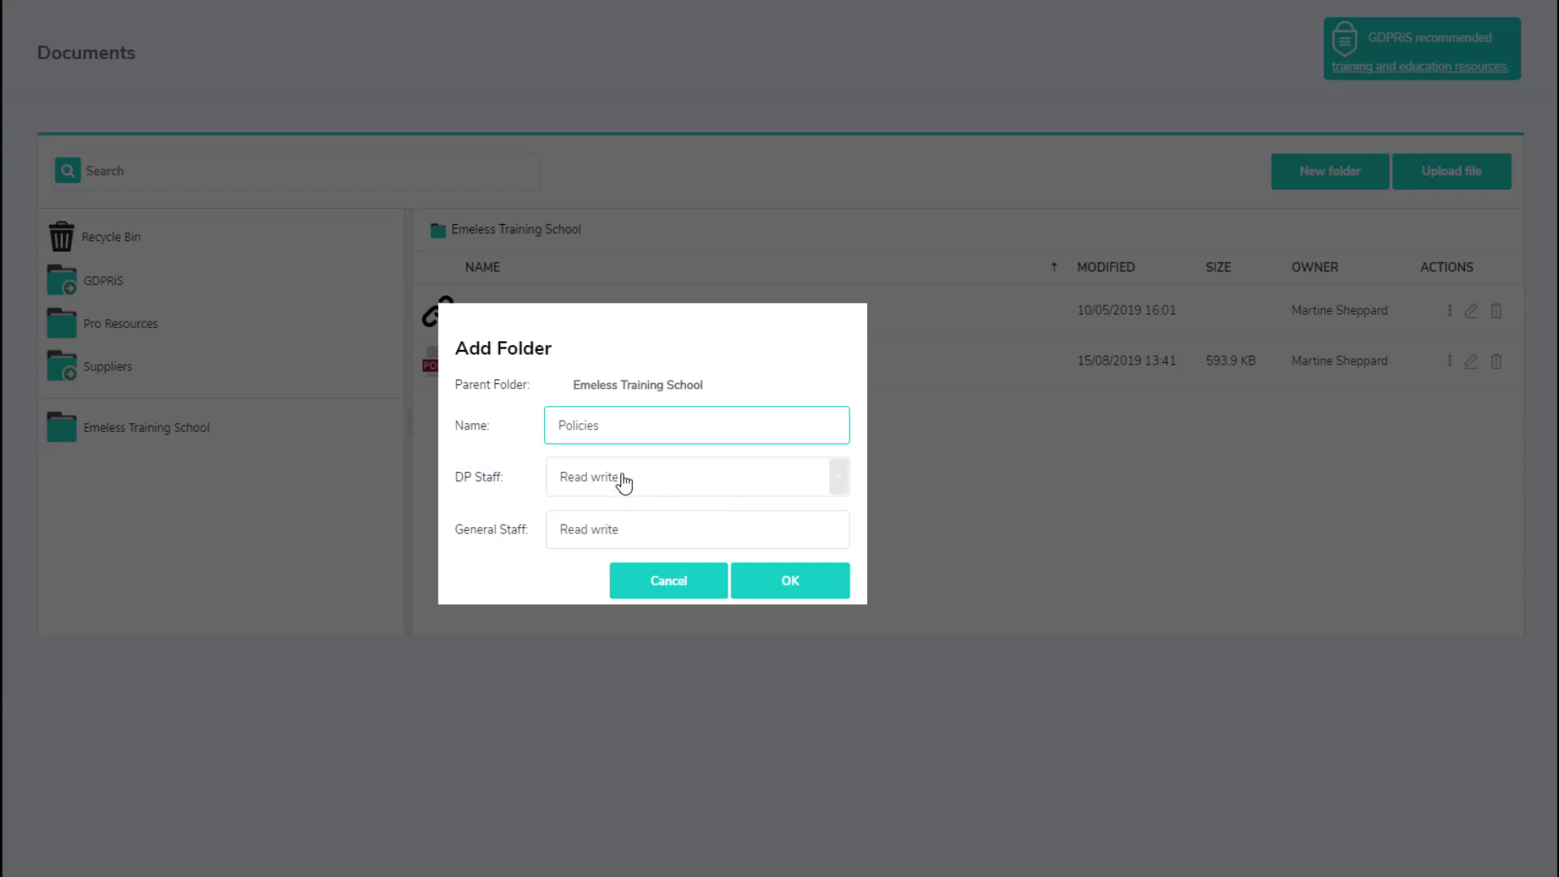
click(638, 539)
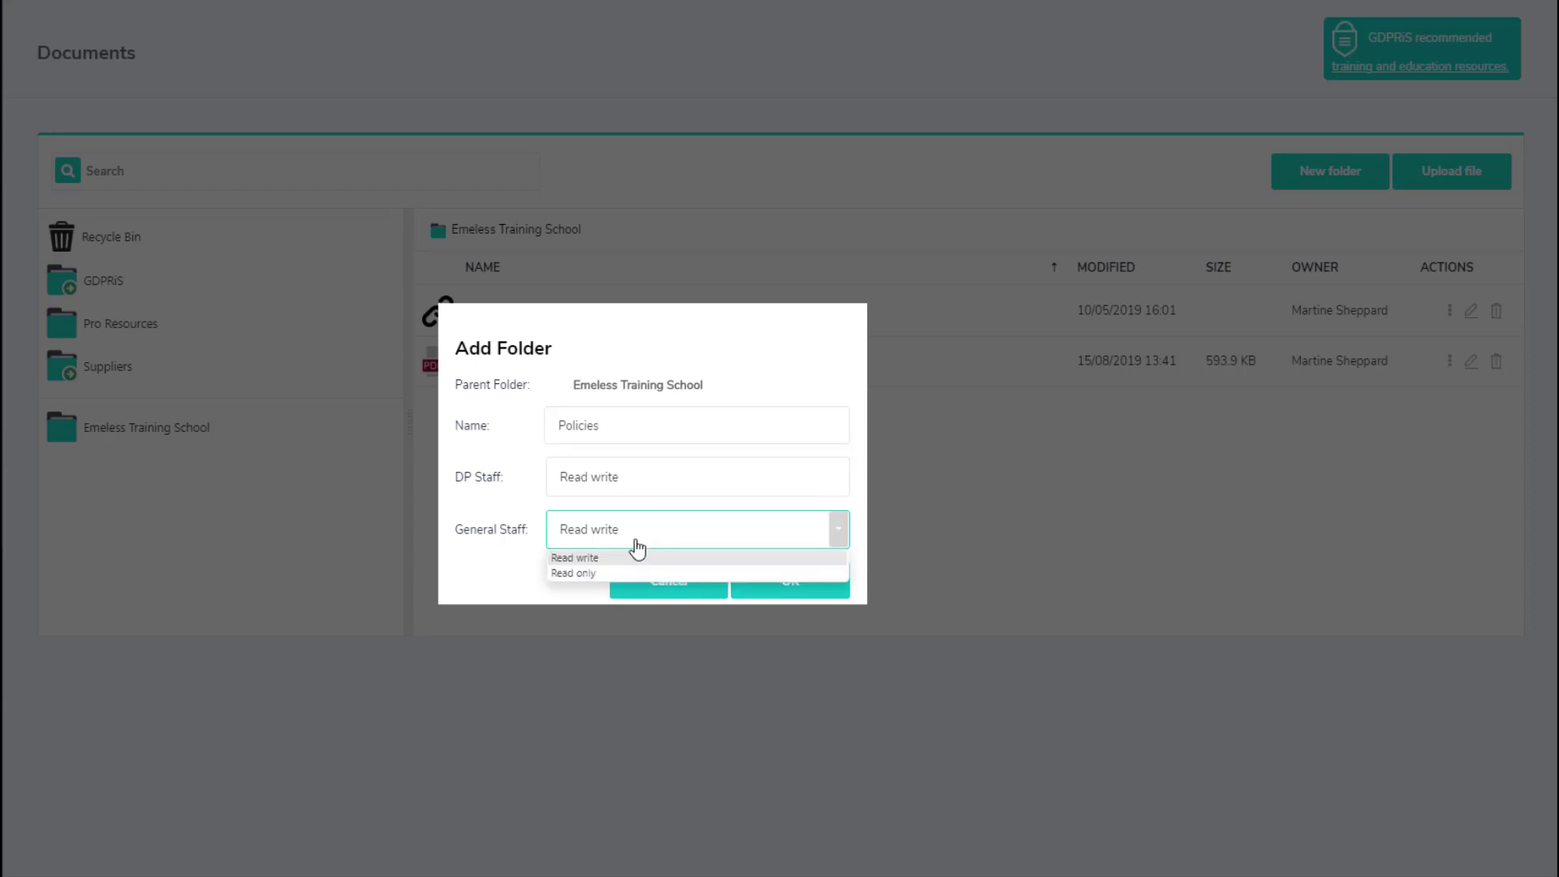
click(576, 573)
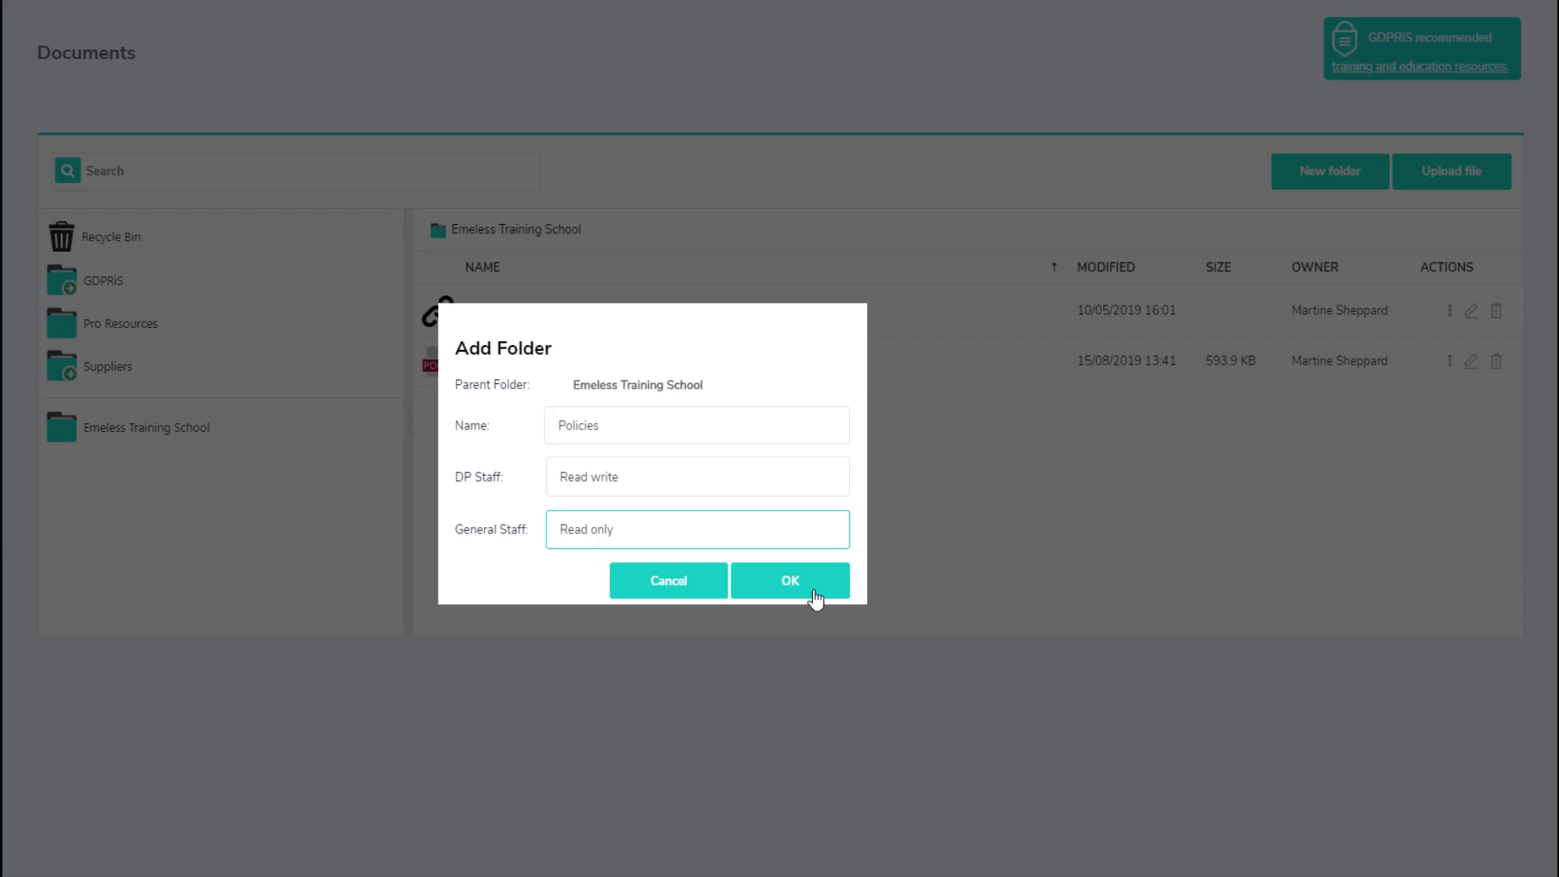
click(781, 584)
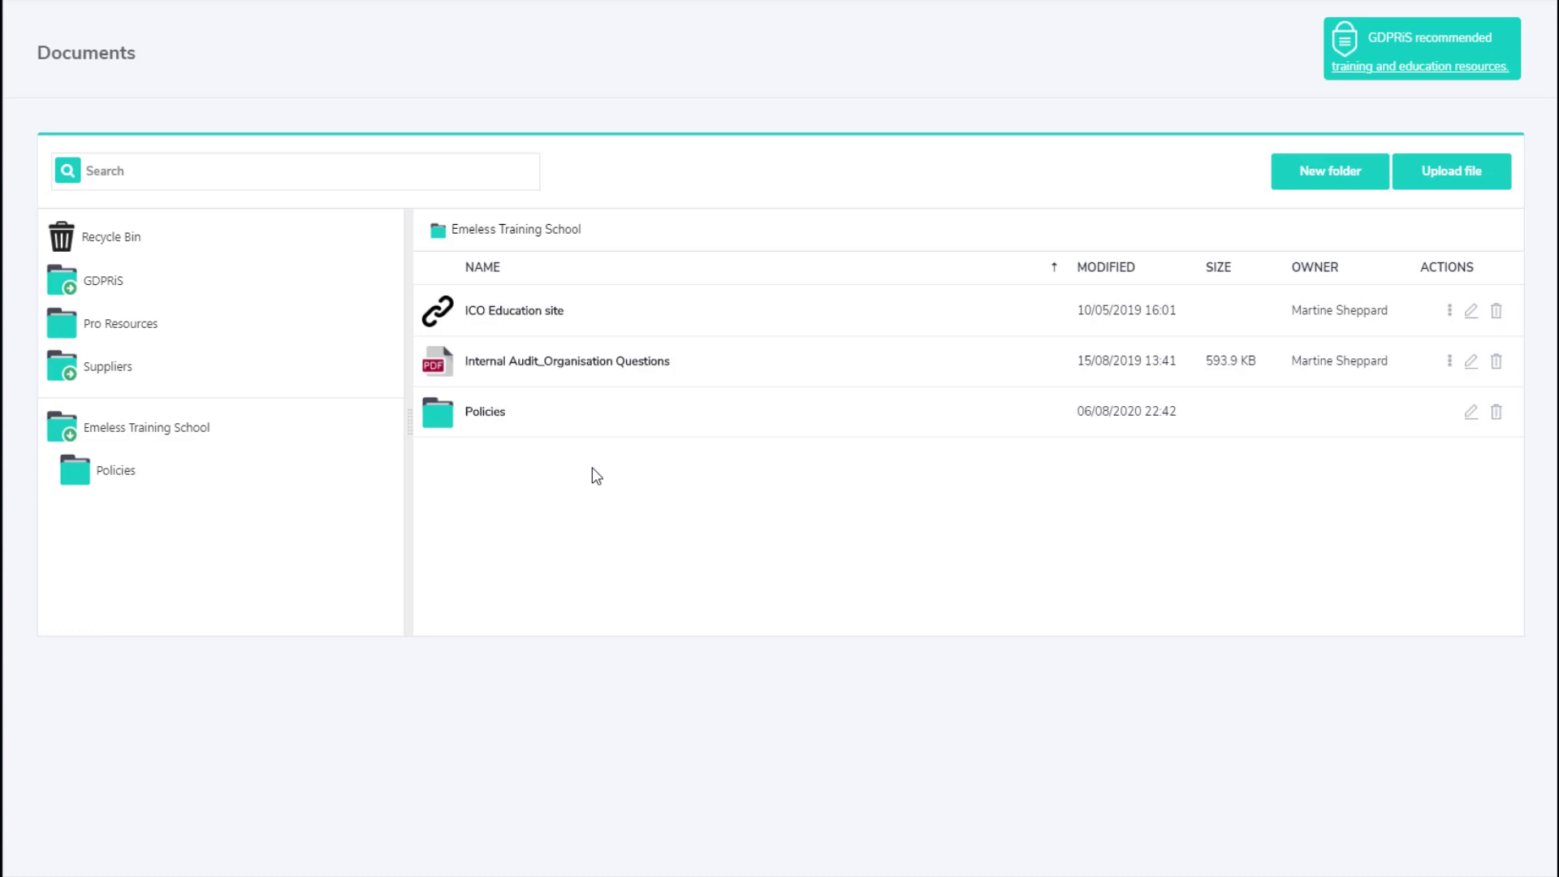
Start a file upload into the Policies folder and attach Emeless Training School_Data Protection Policy.docx from the Desktop
click(1472, 176)
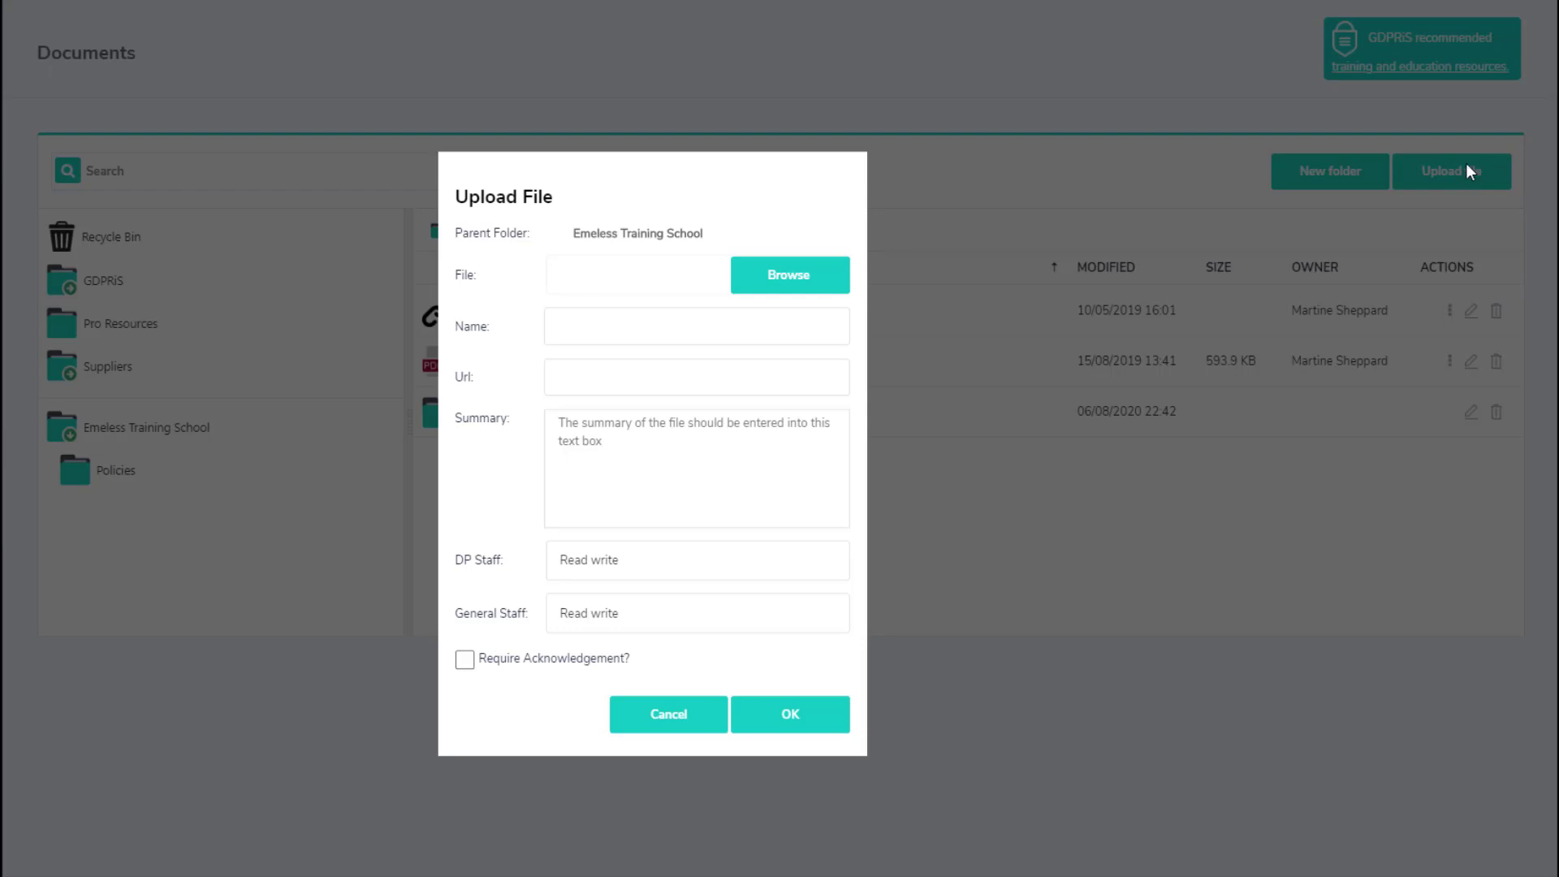
click(768, 285)
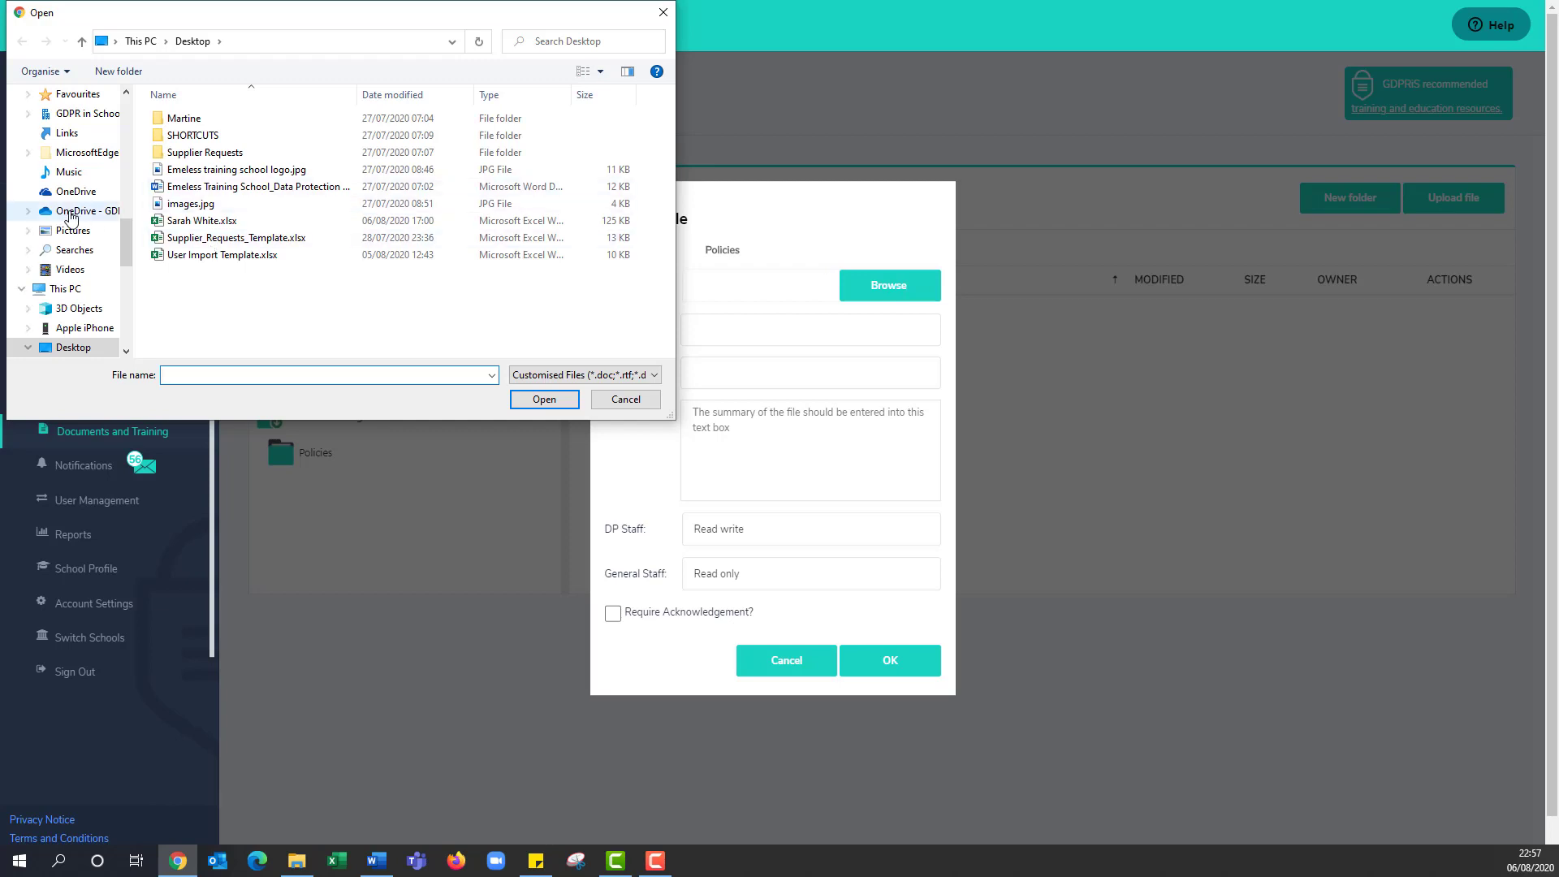
click(193, 193)
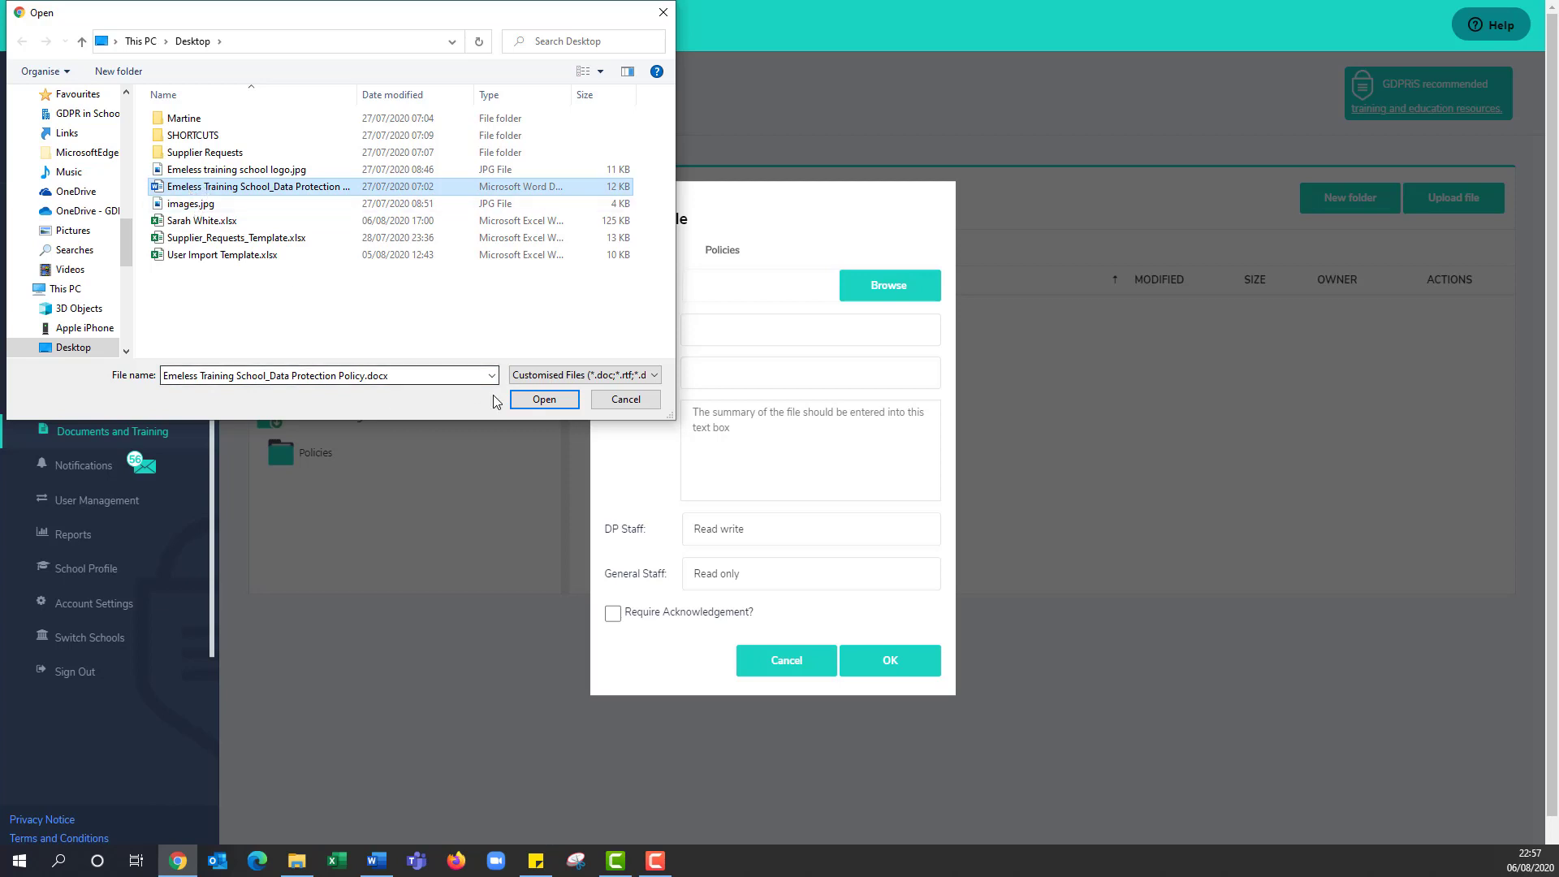
click(543, 399)
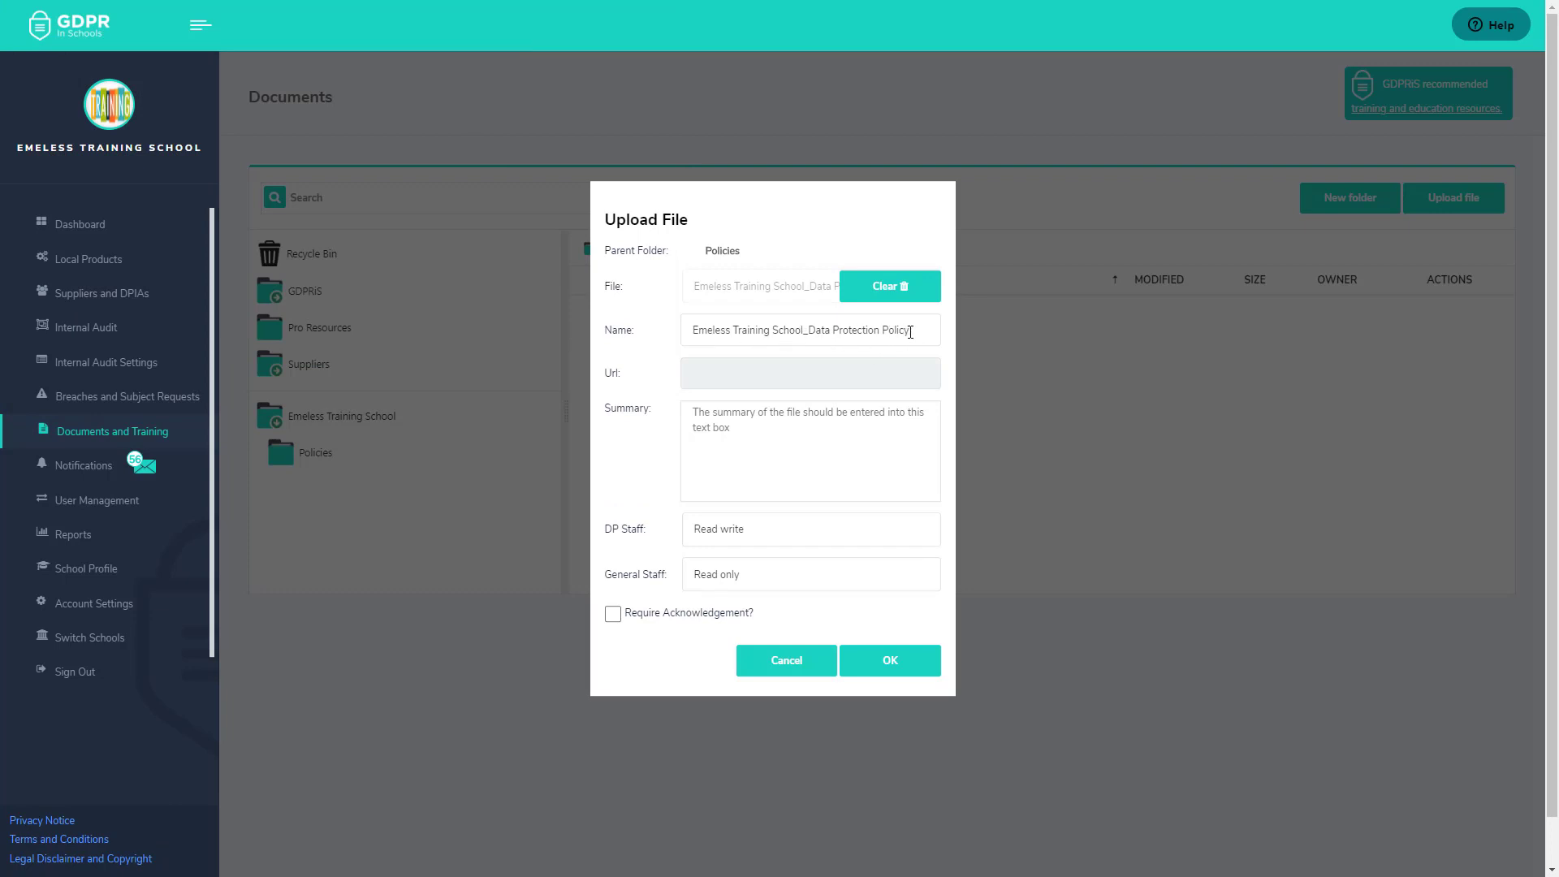
Enter the upload's summary as "Data Protection Policy - last reviewed Summer 2020"
click(758, 442)
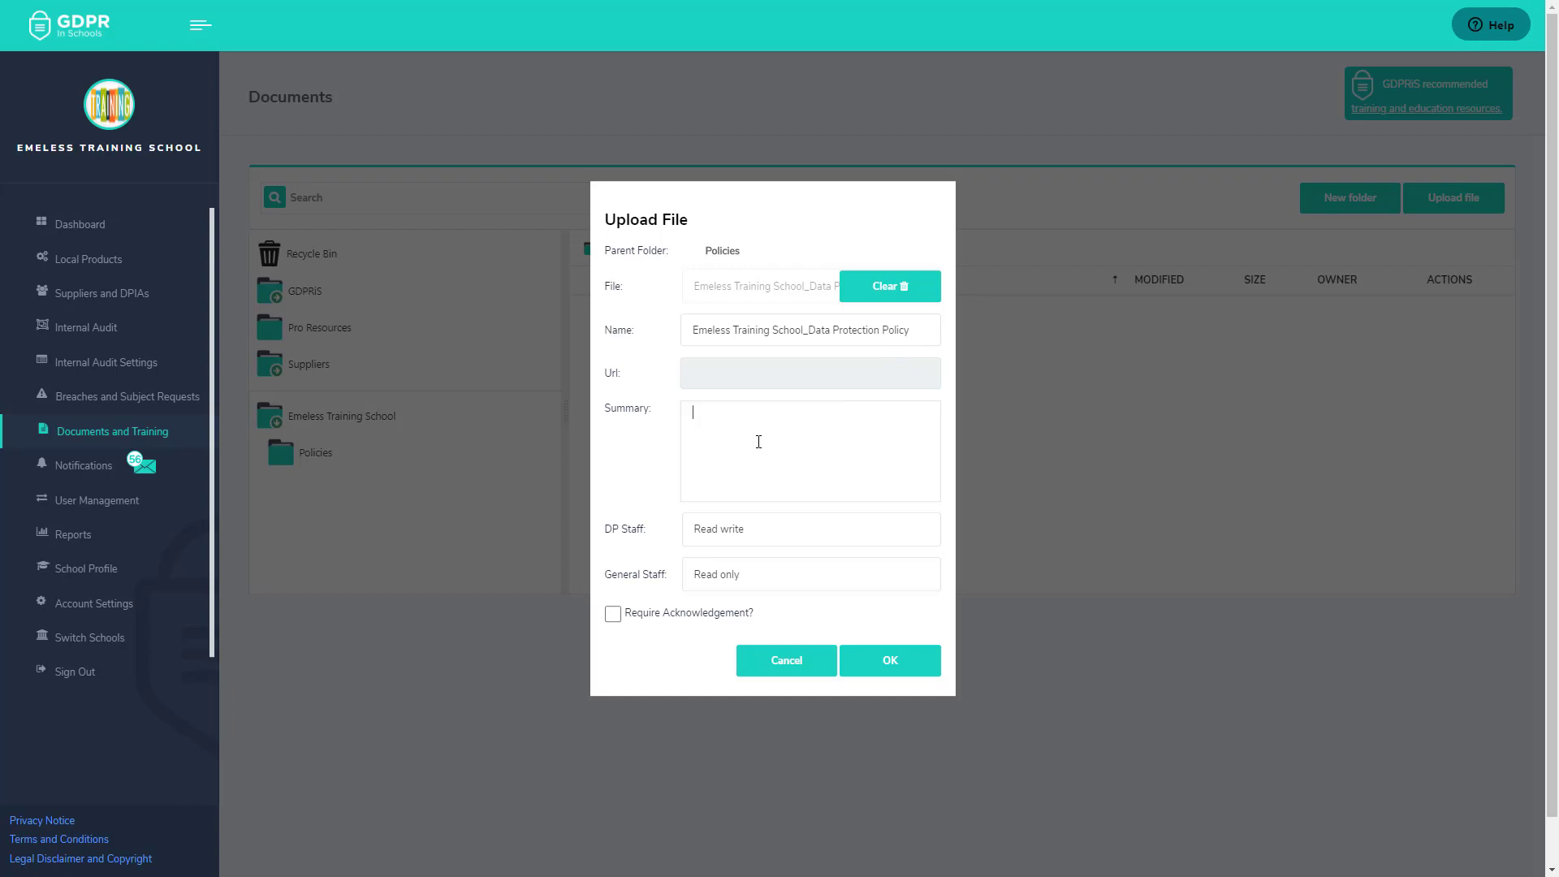
text(Data Protection Policy - last reviewed Summ)
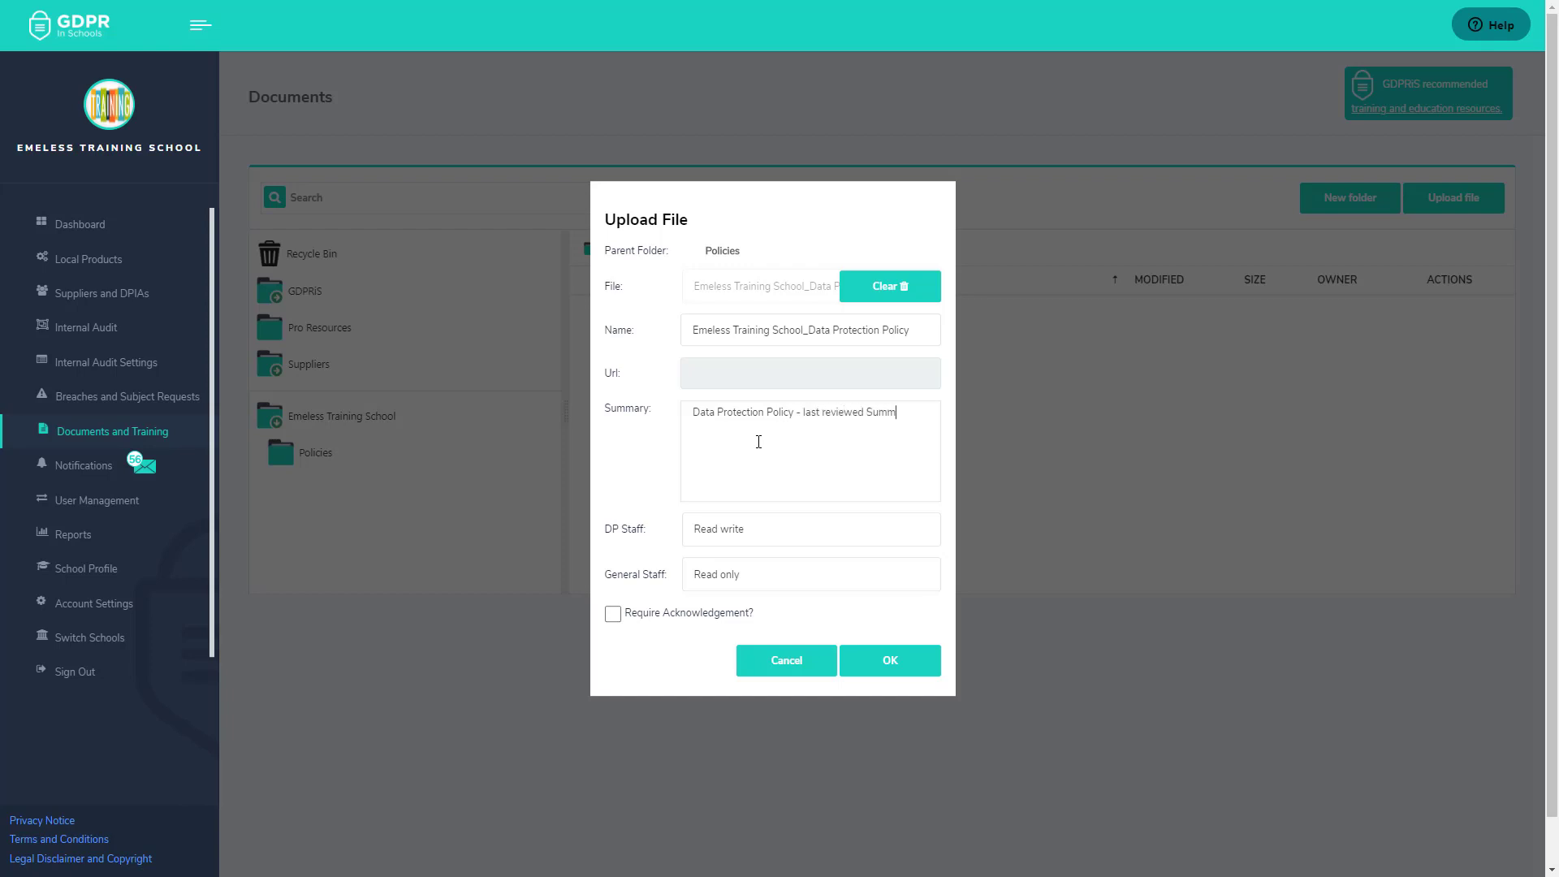
text(er 2020)
Require acknowledgement of the uploaded policy with the prompt "I have read and understood this policy"
click(617, 614)
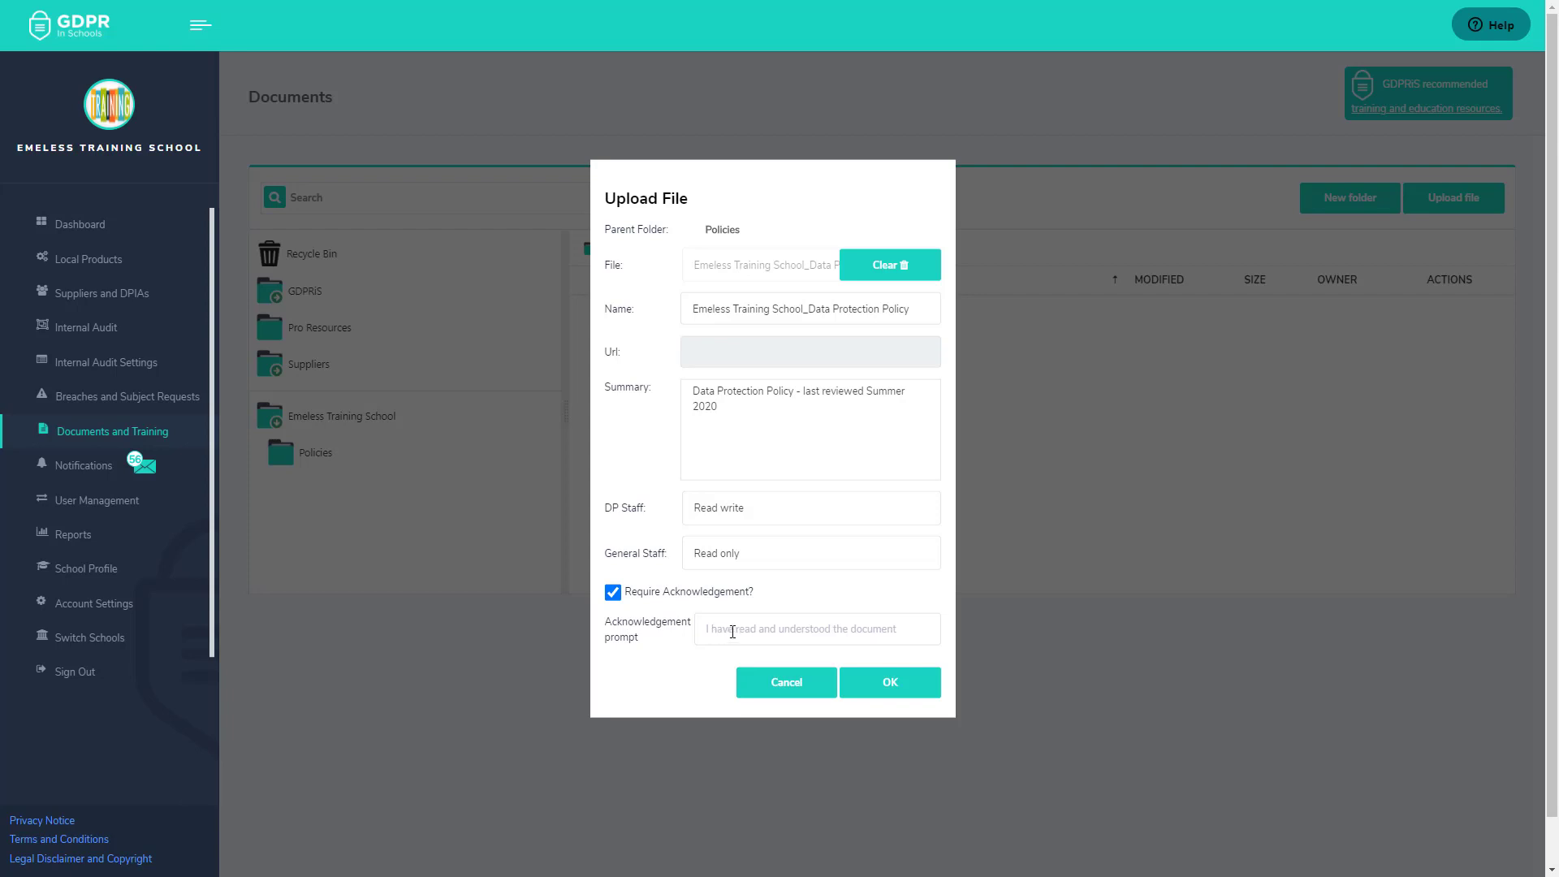
click(706, 629)
text(I have read and u)
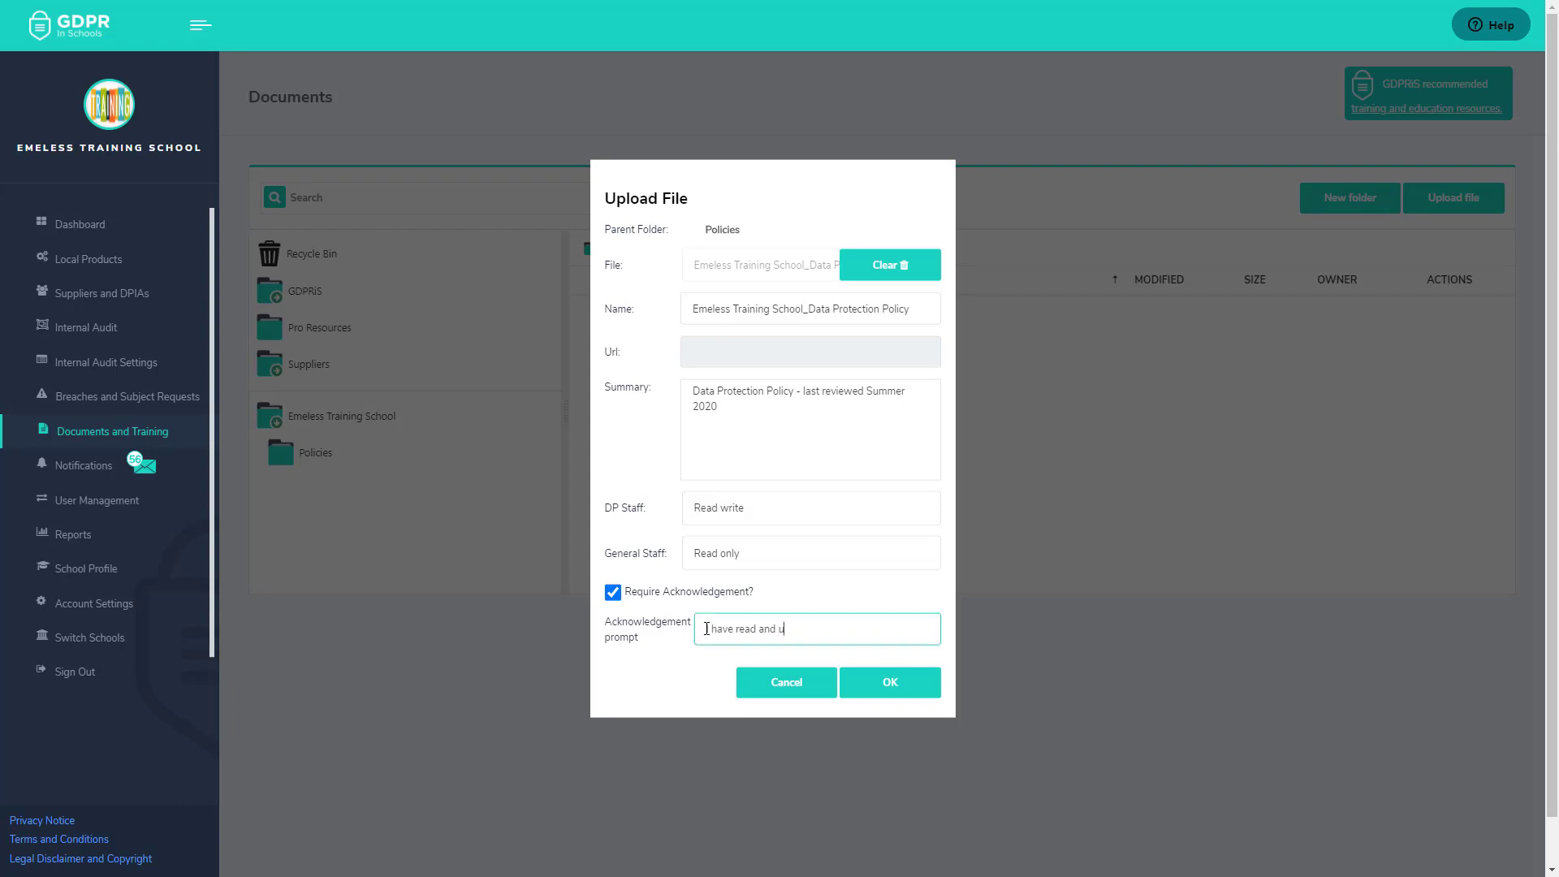
text(nderstood this policy)
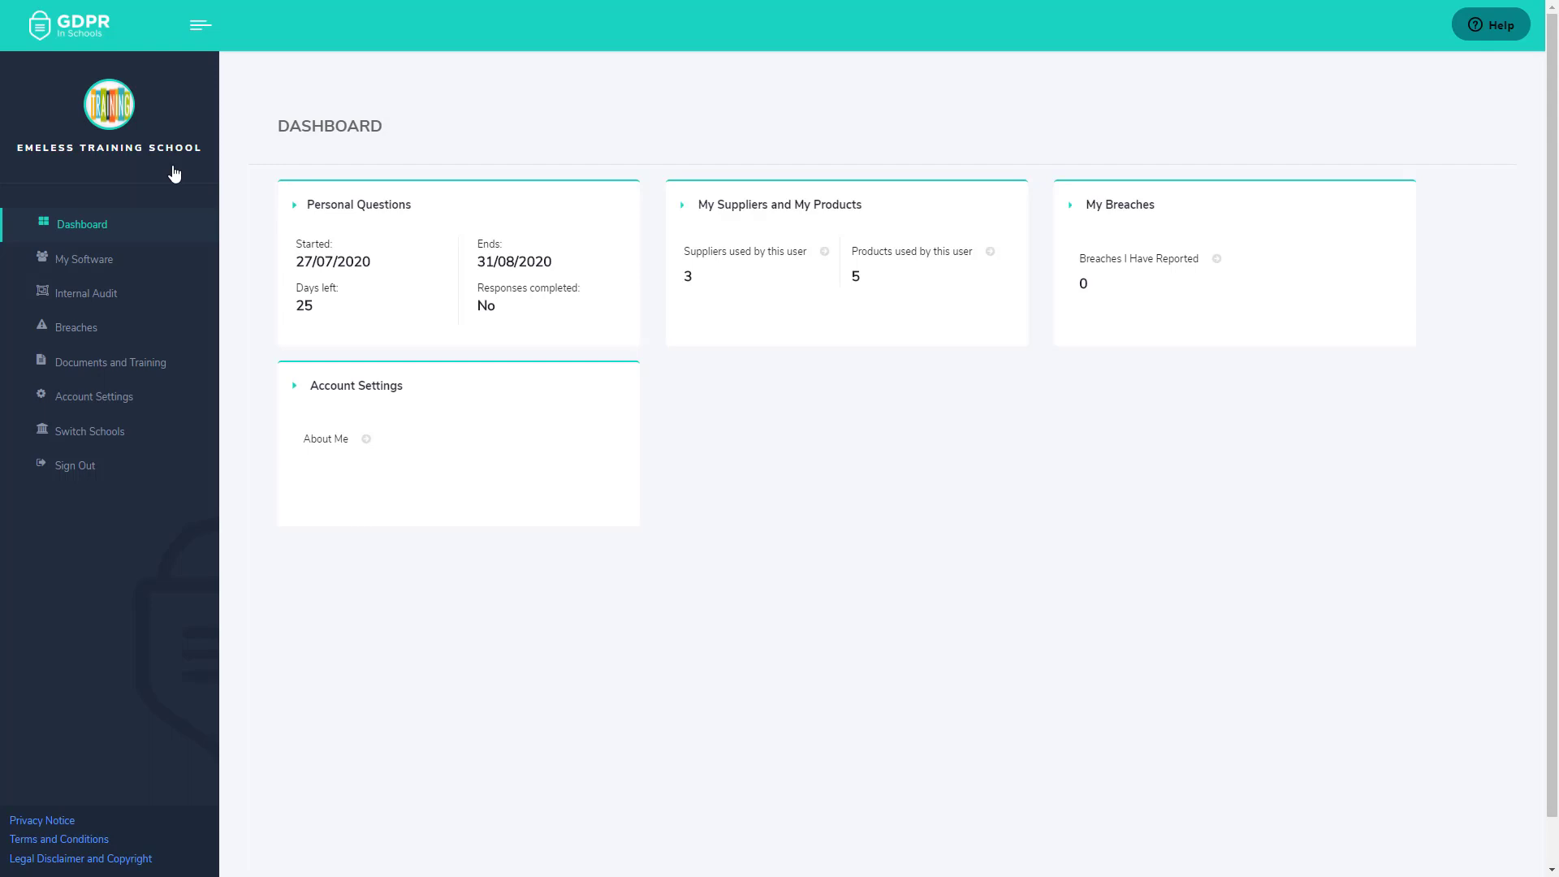
From the staff dashboard, go to the Policies folder in Documents and Training, then download and open the Data Protection Policy
click(132, 373)
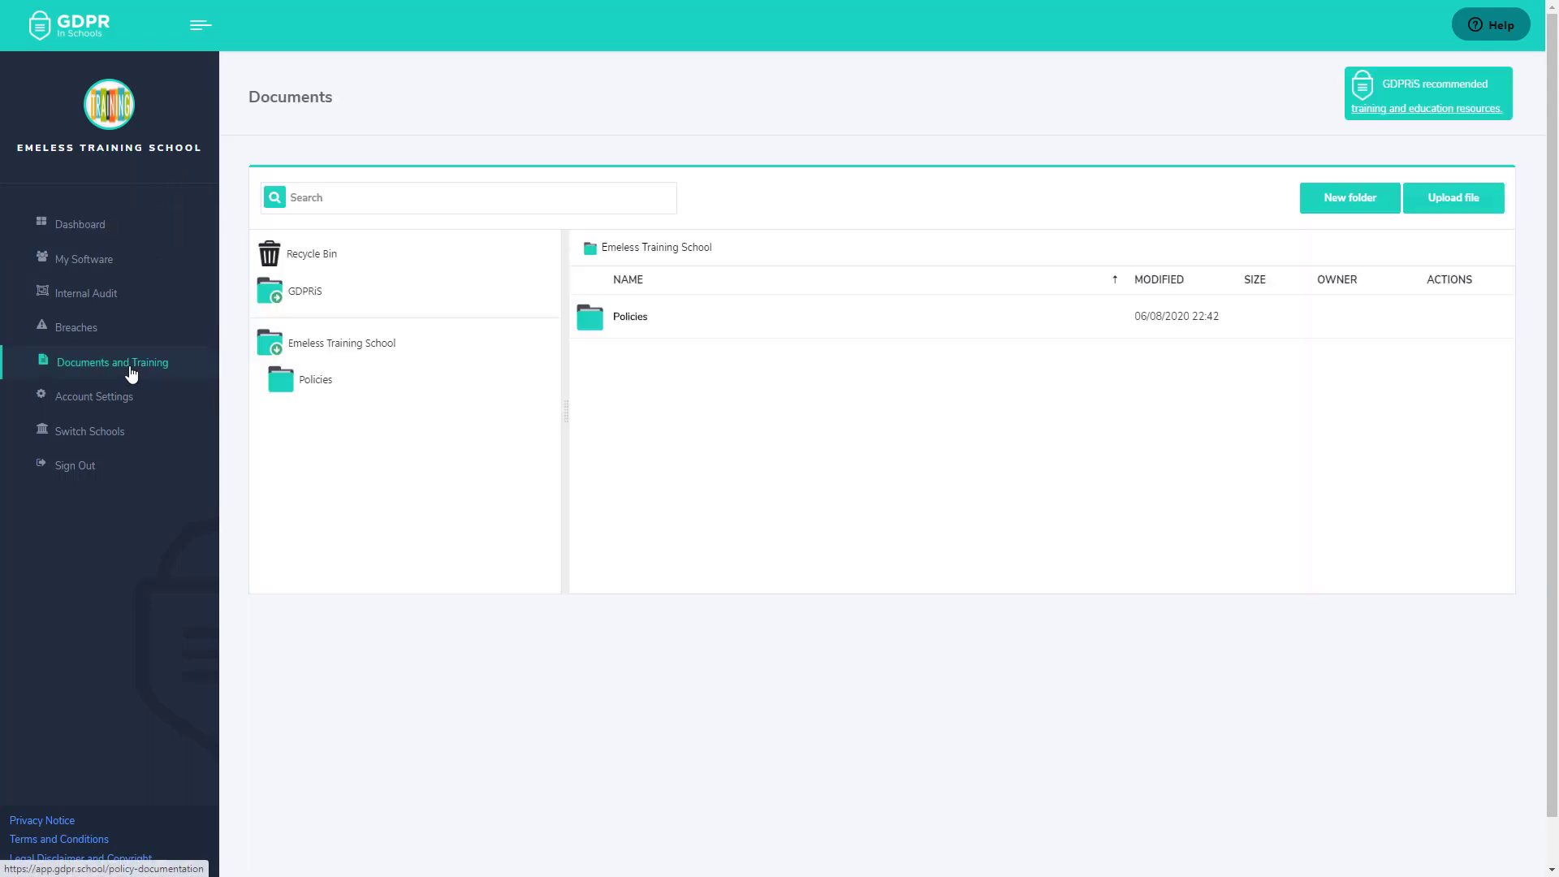
click(626, 321)
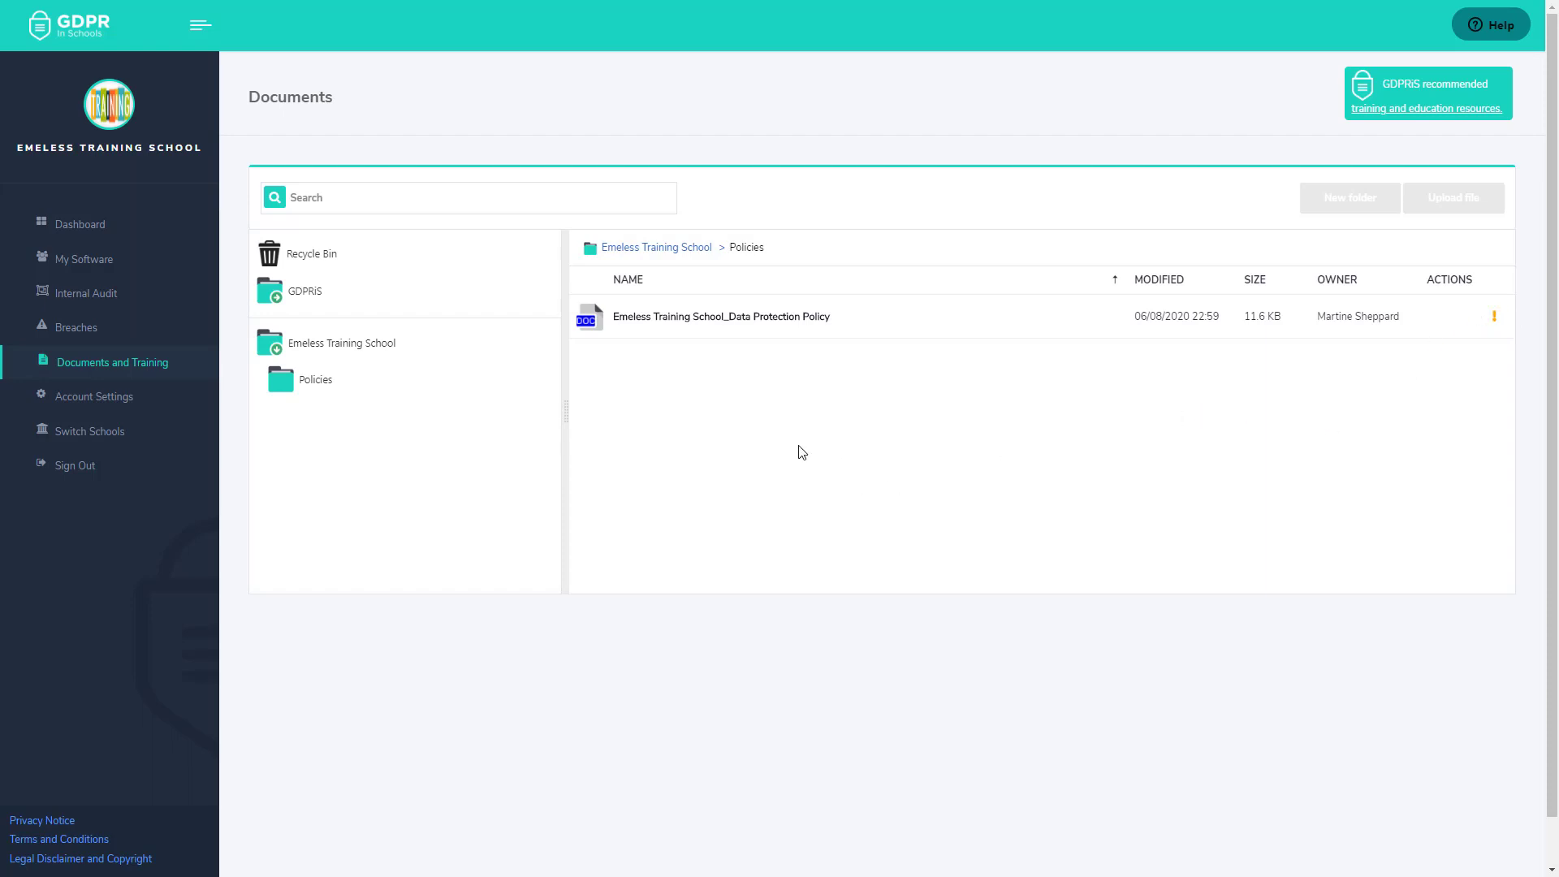
click(759, 323)
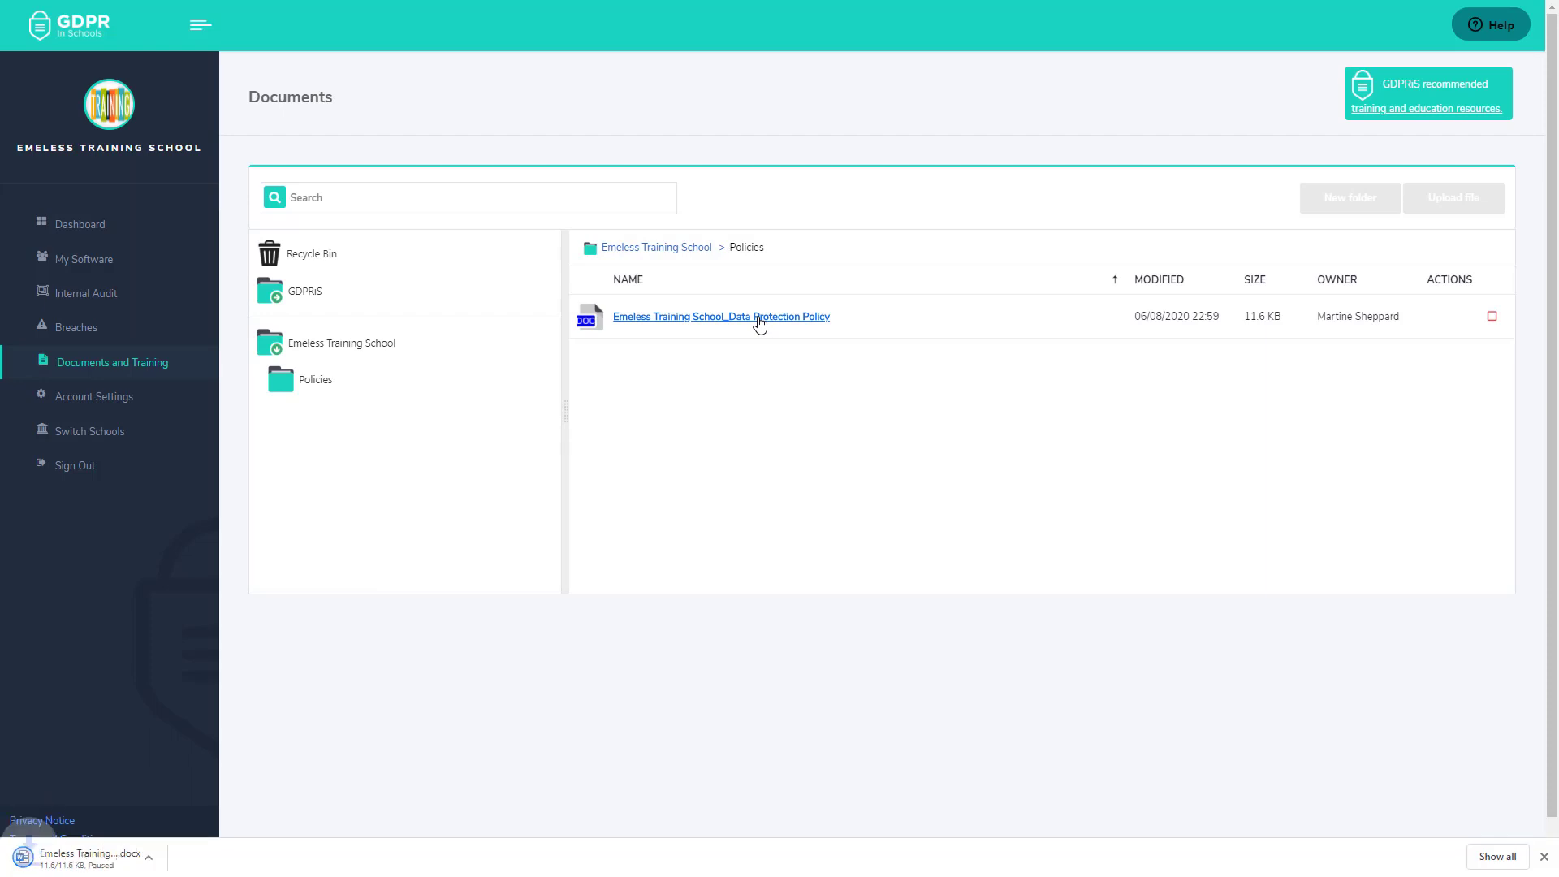
click(110, 865)
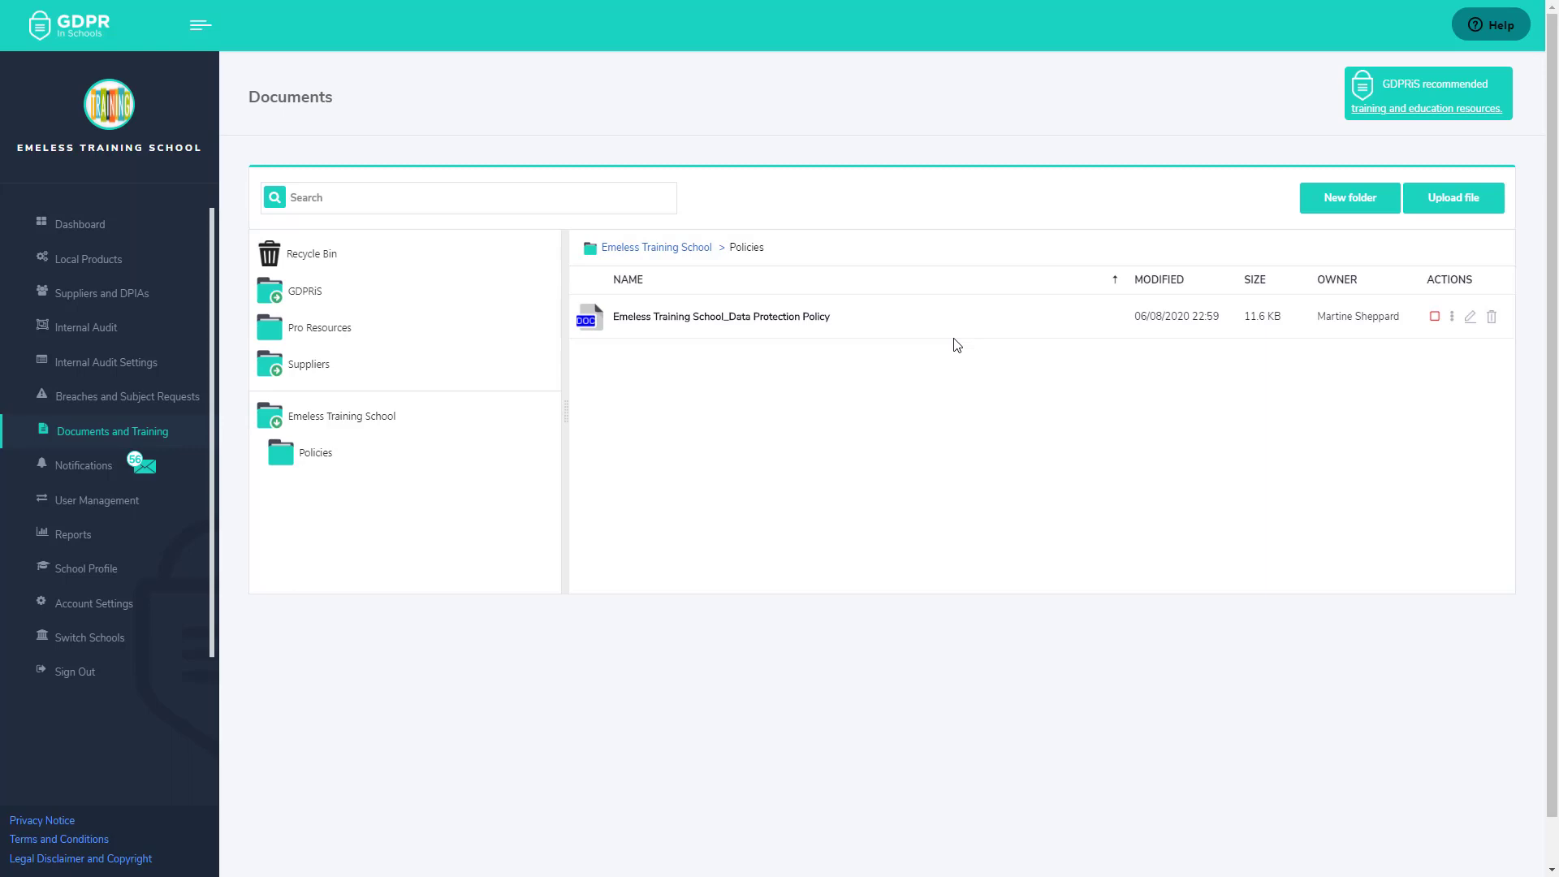
Acknowledge the Data Protection Policy and open the Document Acknowlegements report
click(1434, 317)
click(72, 538)
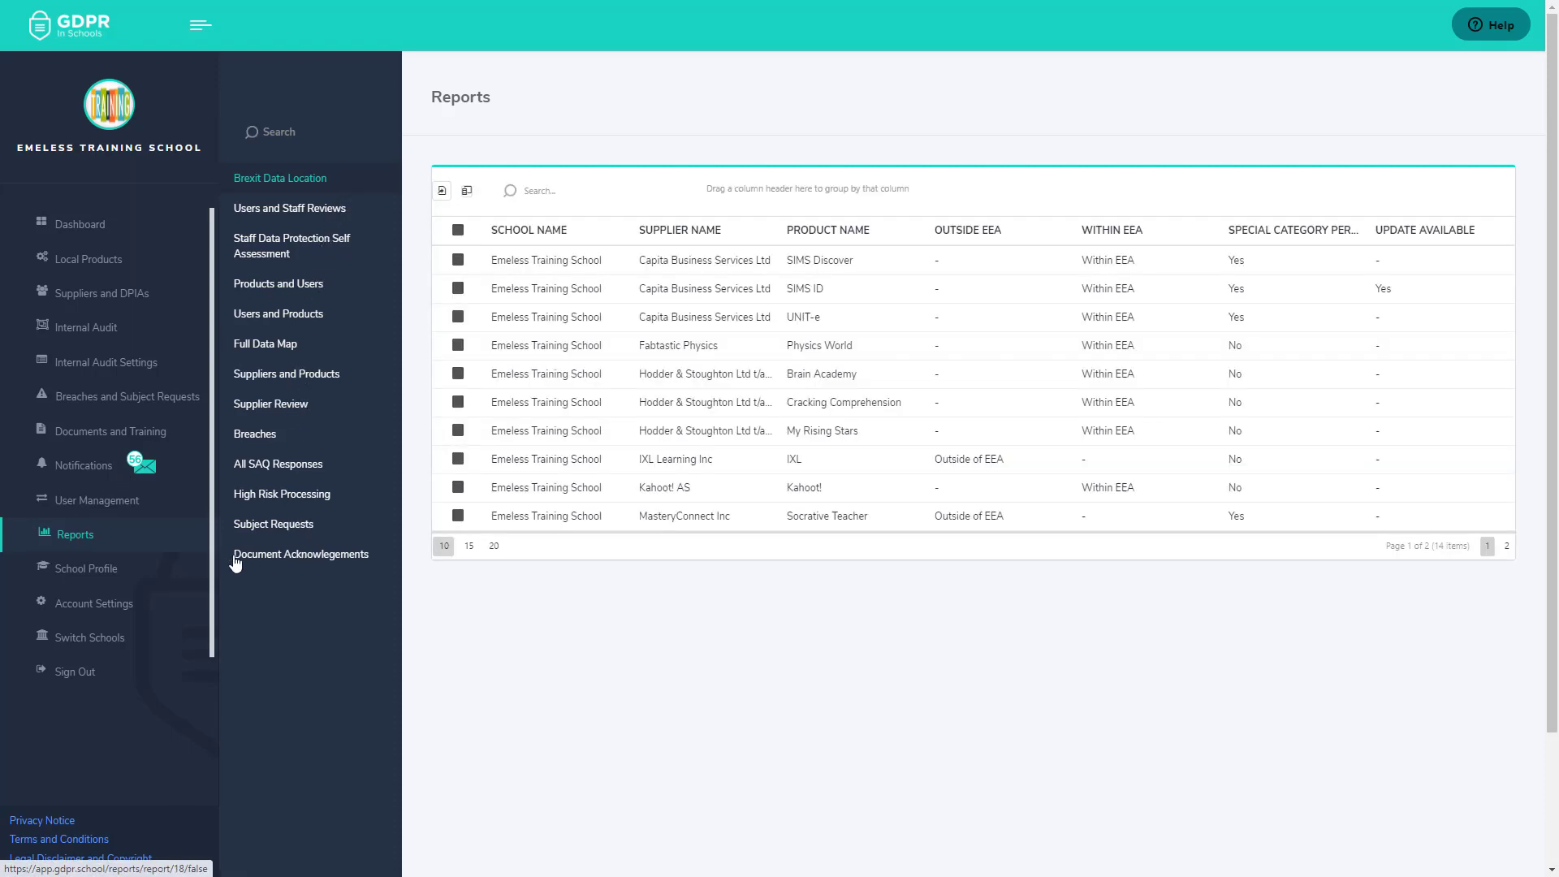
click(325, 558)
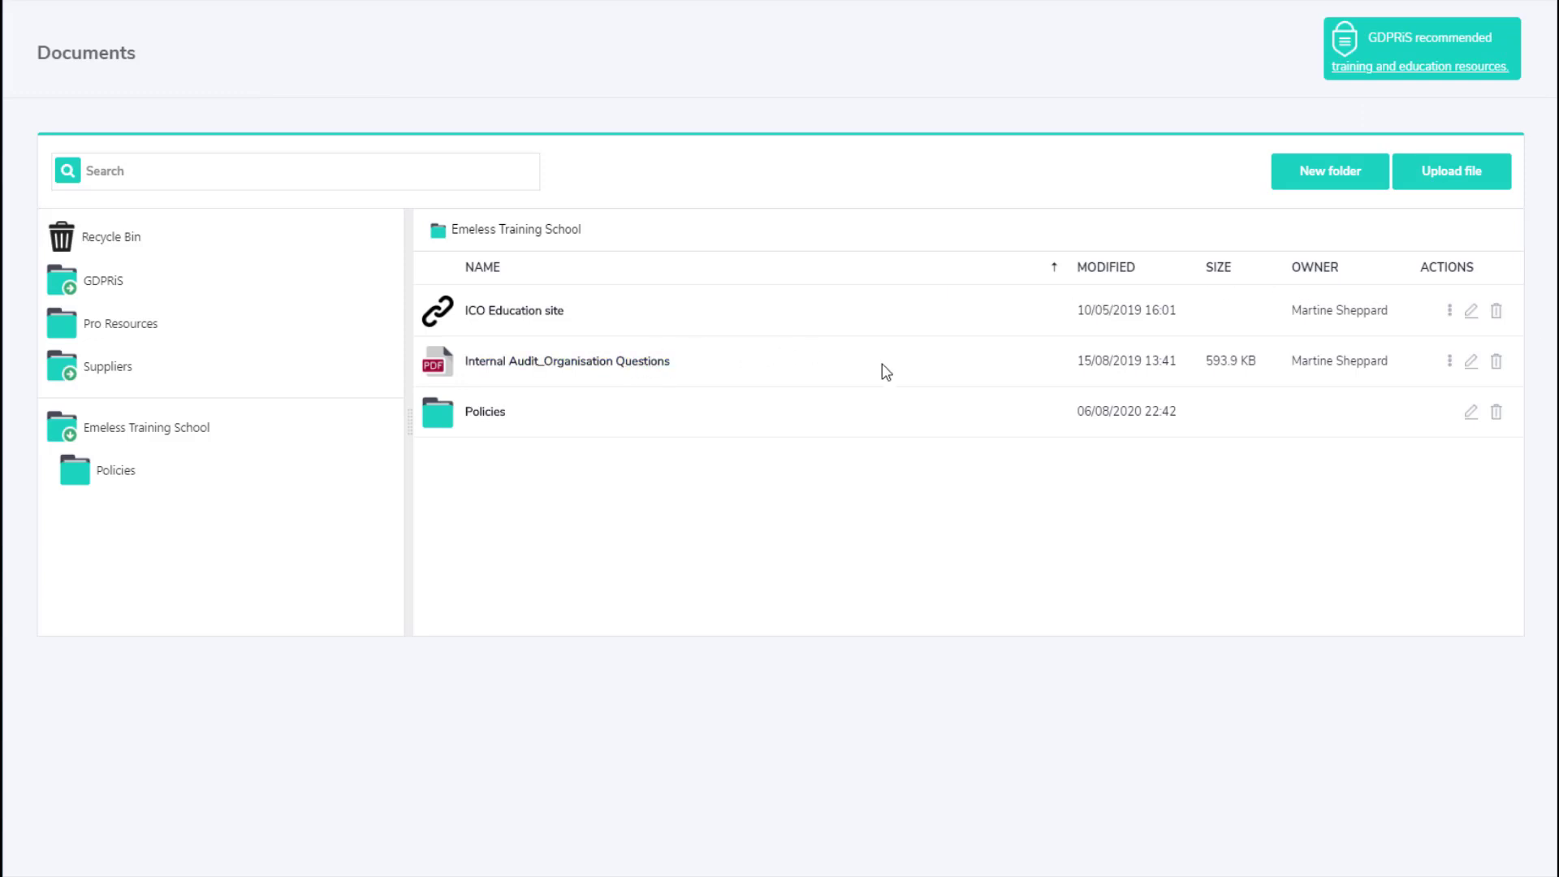
Move the Internal Audit_Organisation Questions file into the Policies folder and open that folder
click(1450, 362)
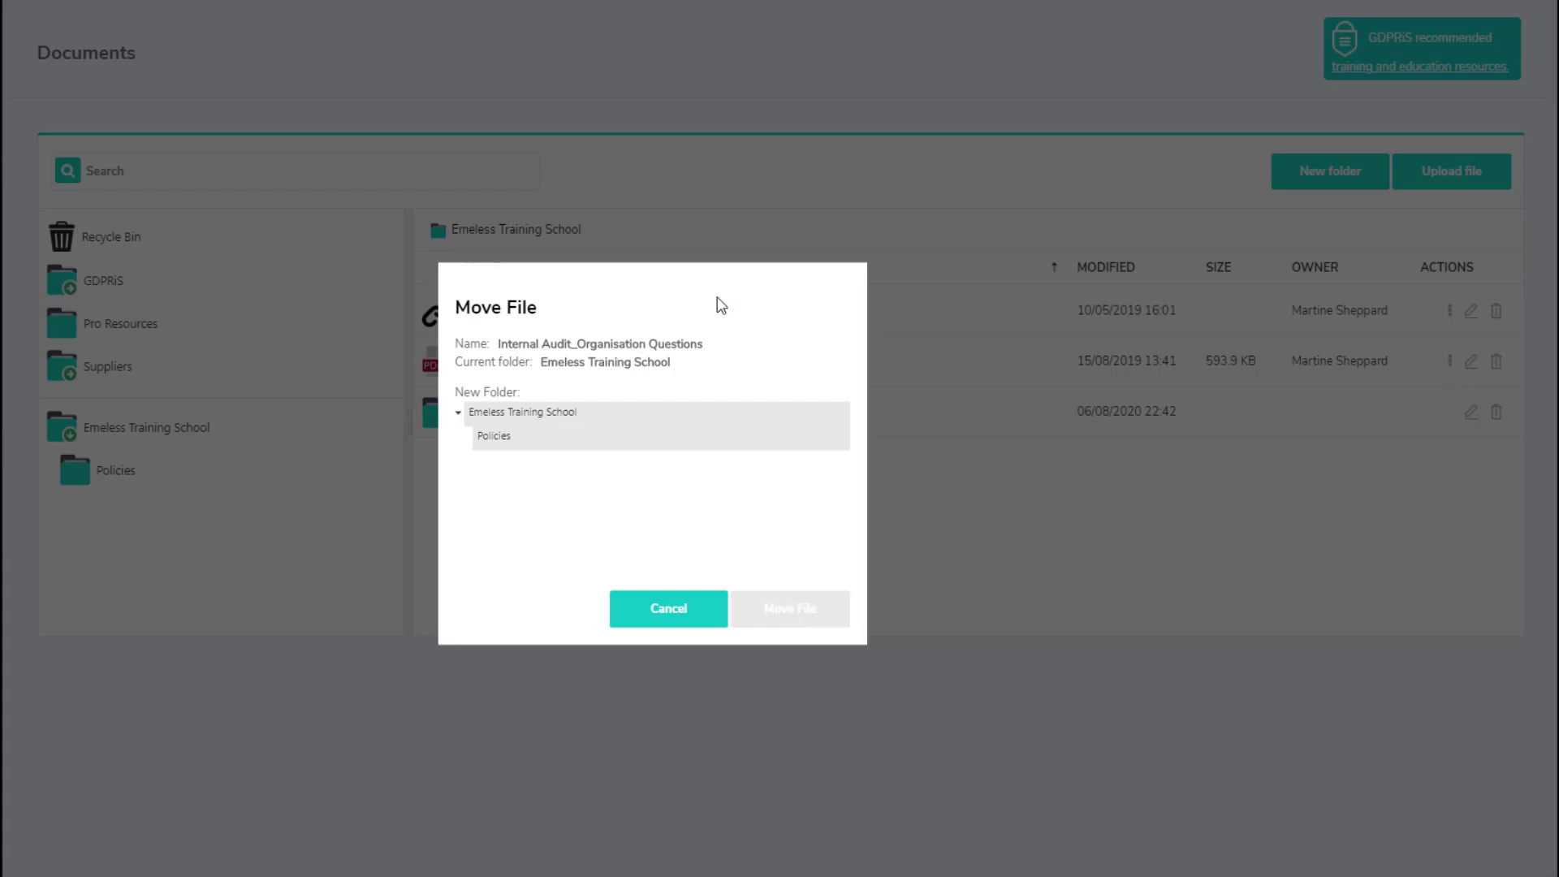
click(496, 438)
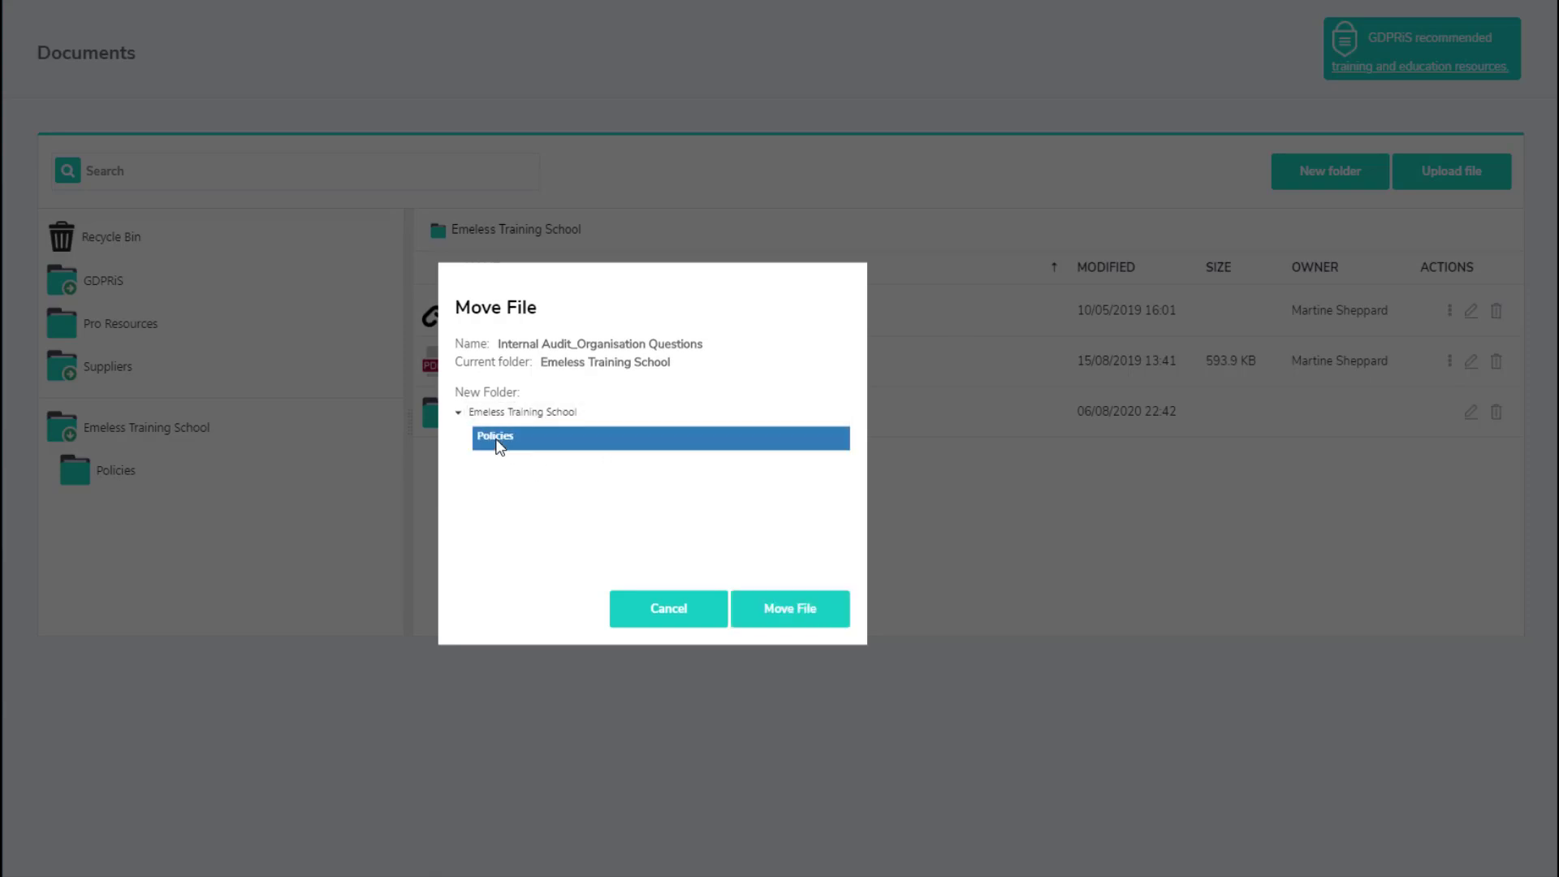
click(804, 619)
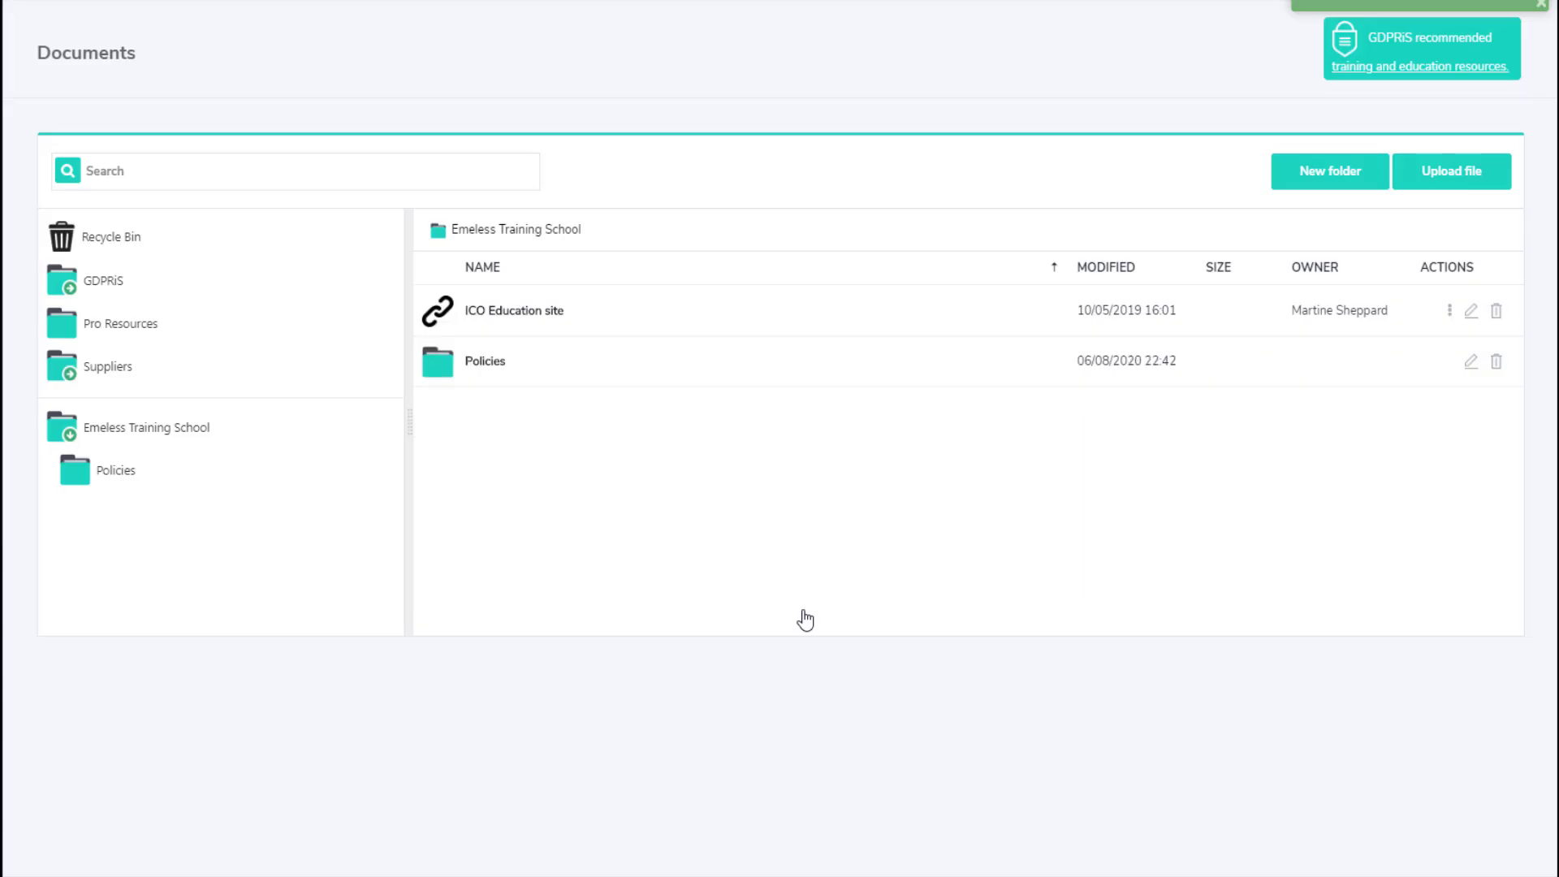
click(483, 363)
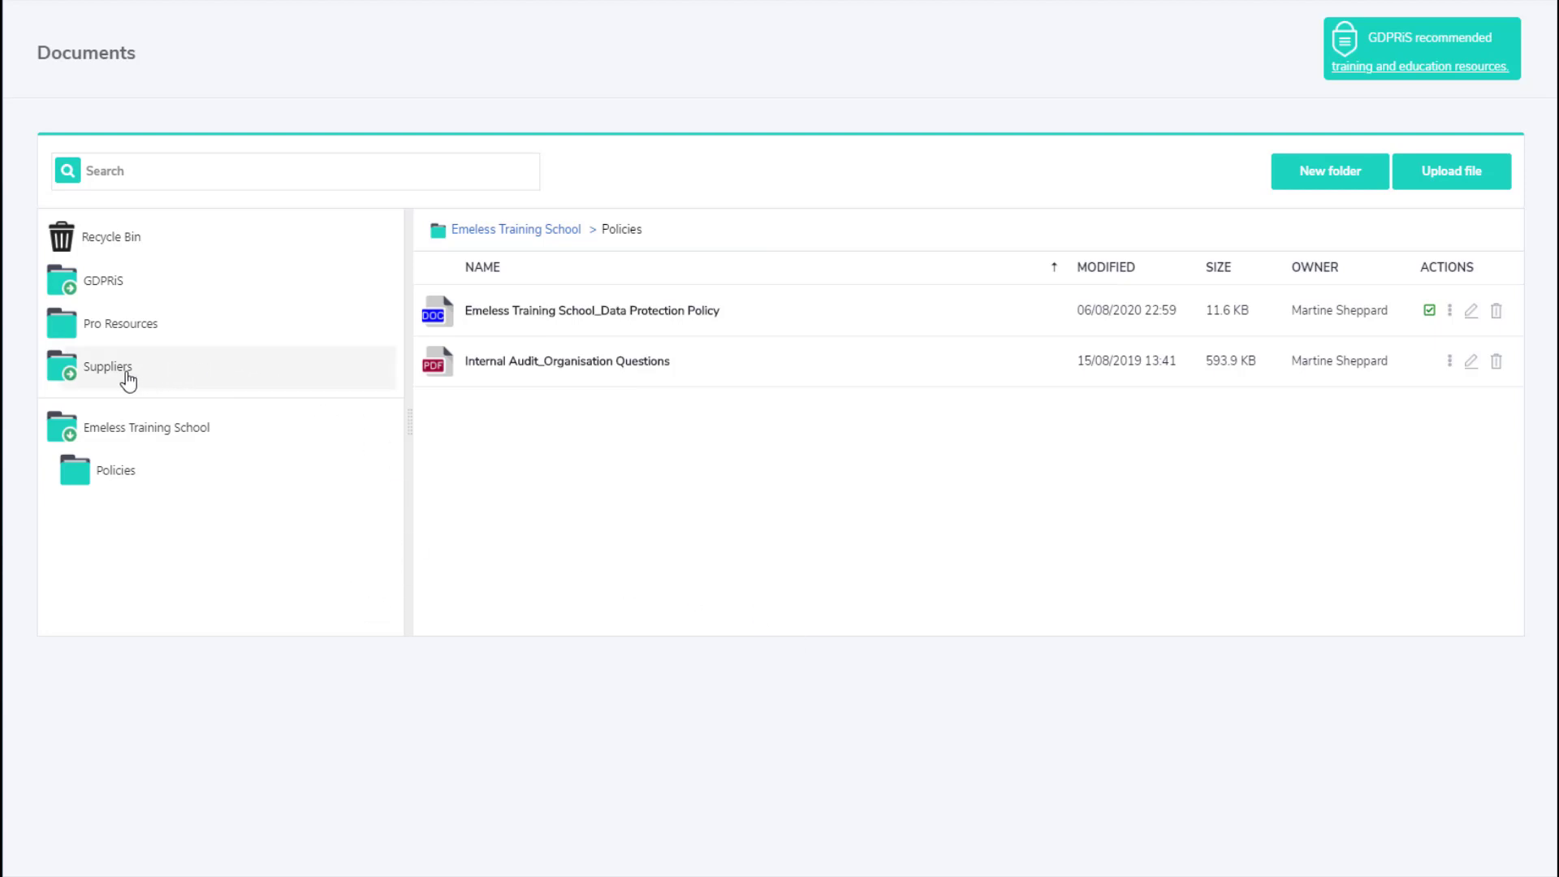
Browse the Suppliers folder and its AQA Education subfolder, then view the GDPRiS folder
click(99, 382)
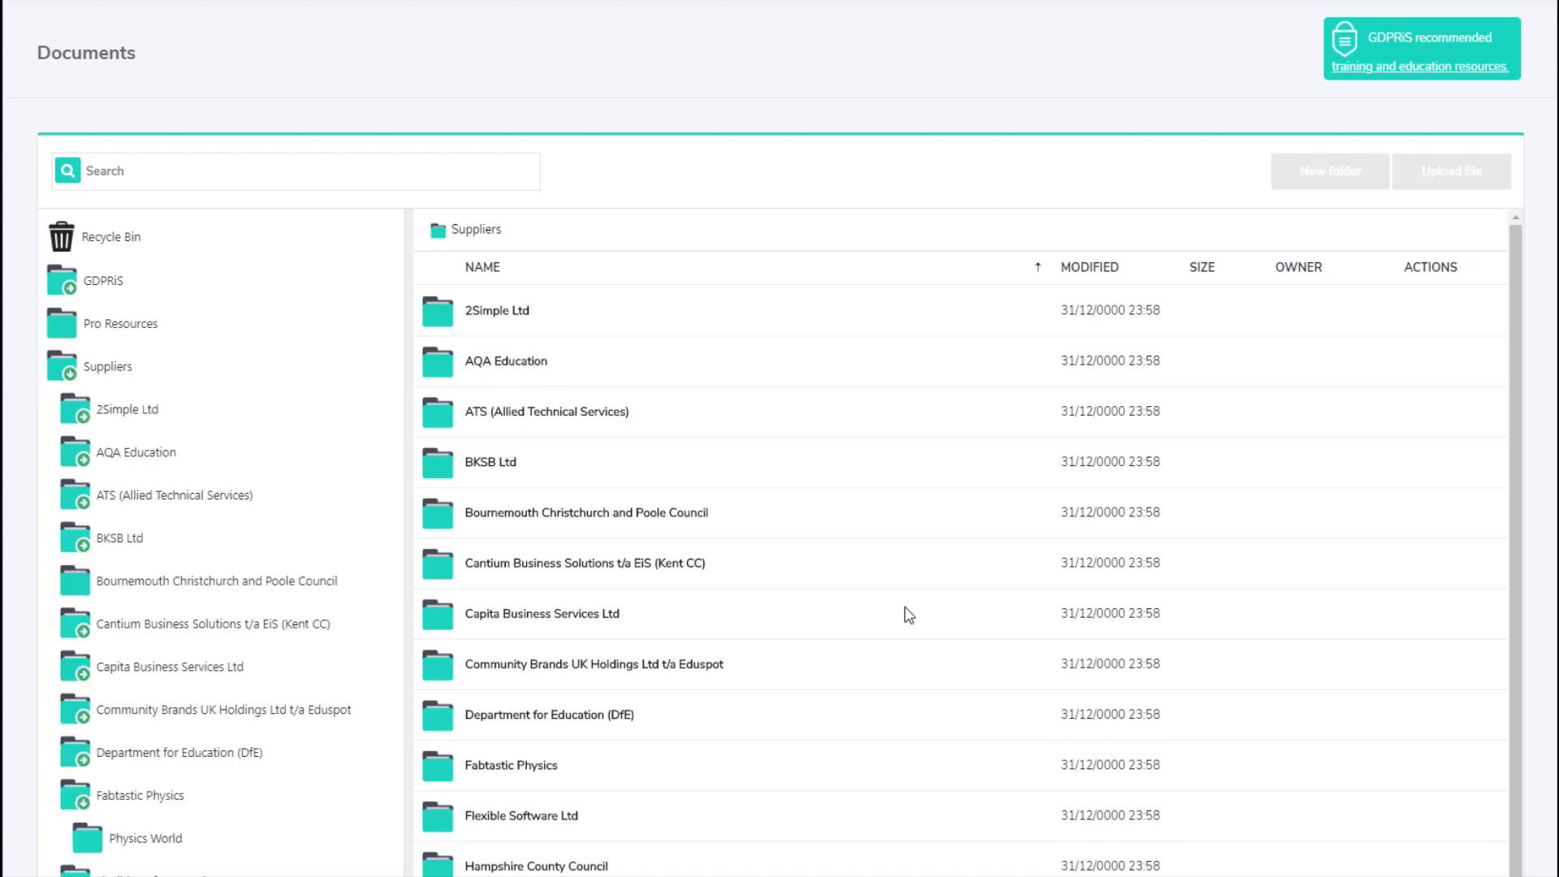
click(510, 363)
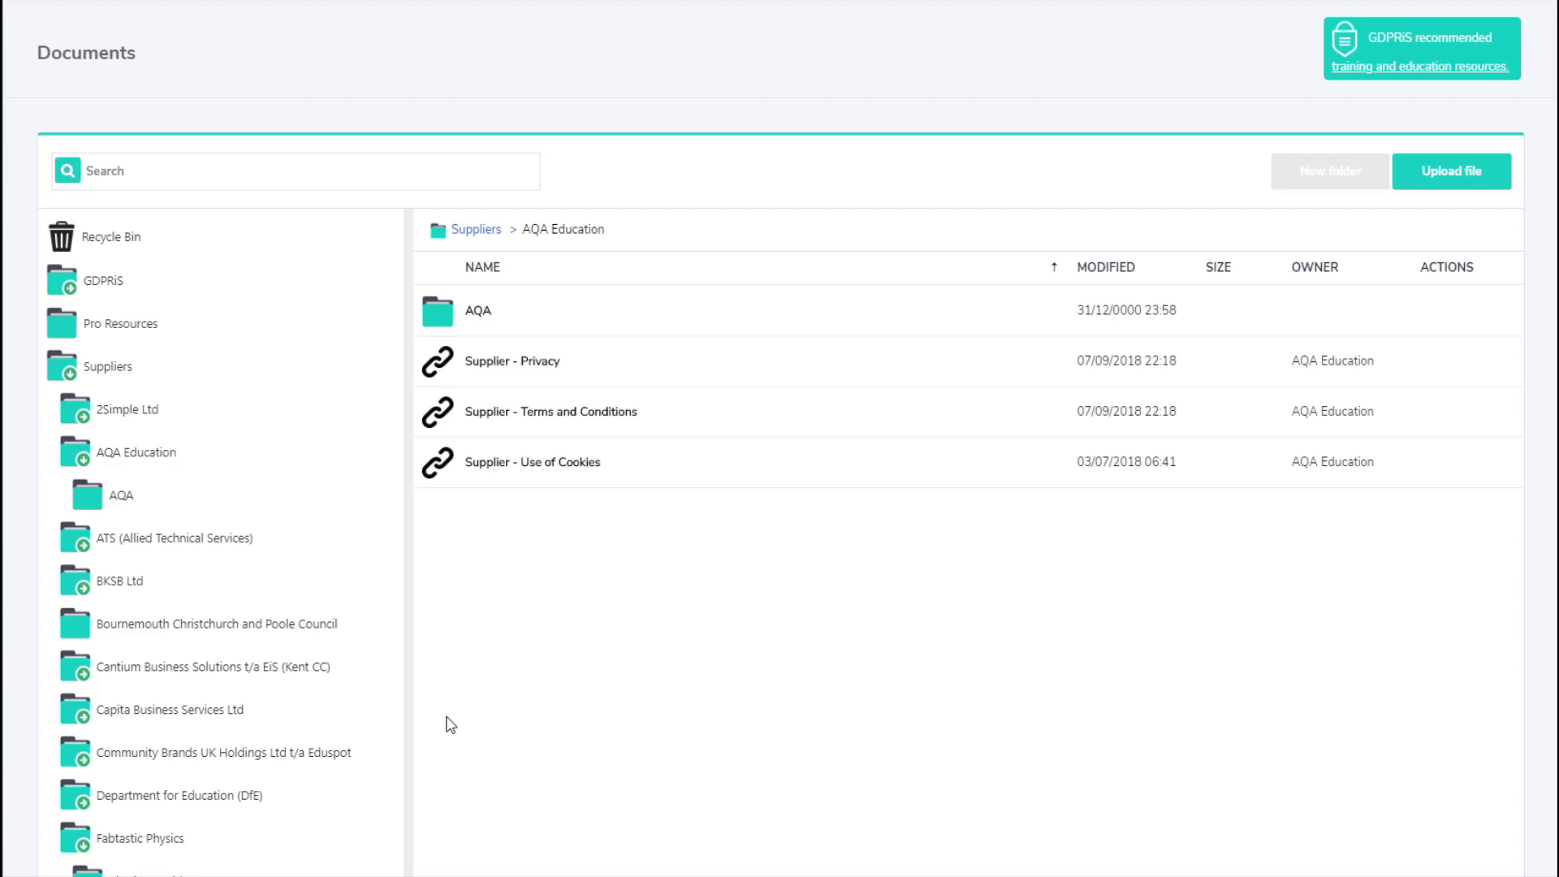
click(145, 388)
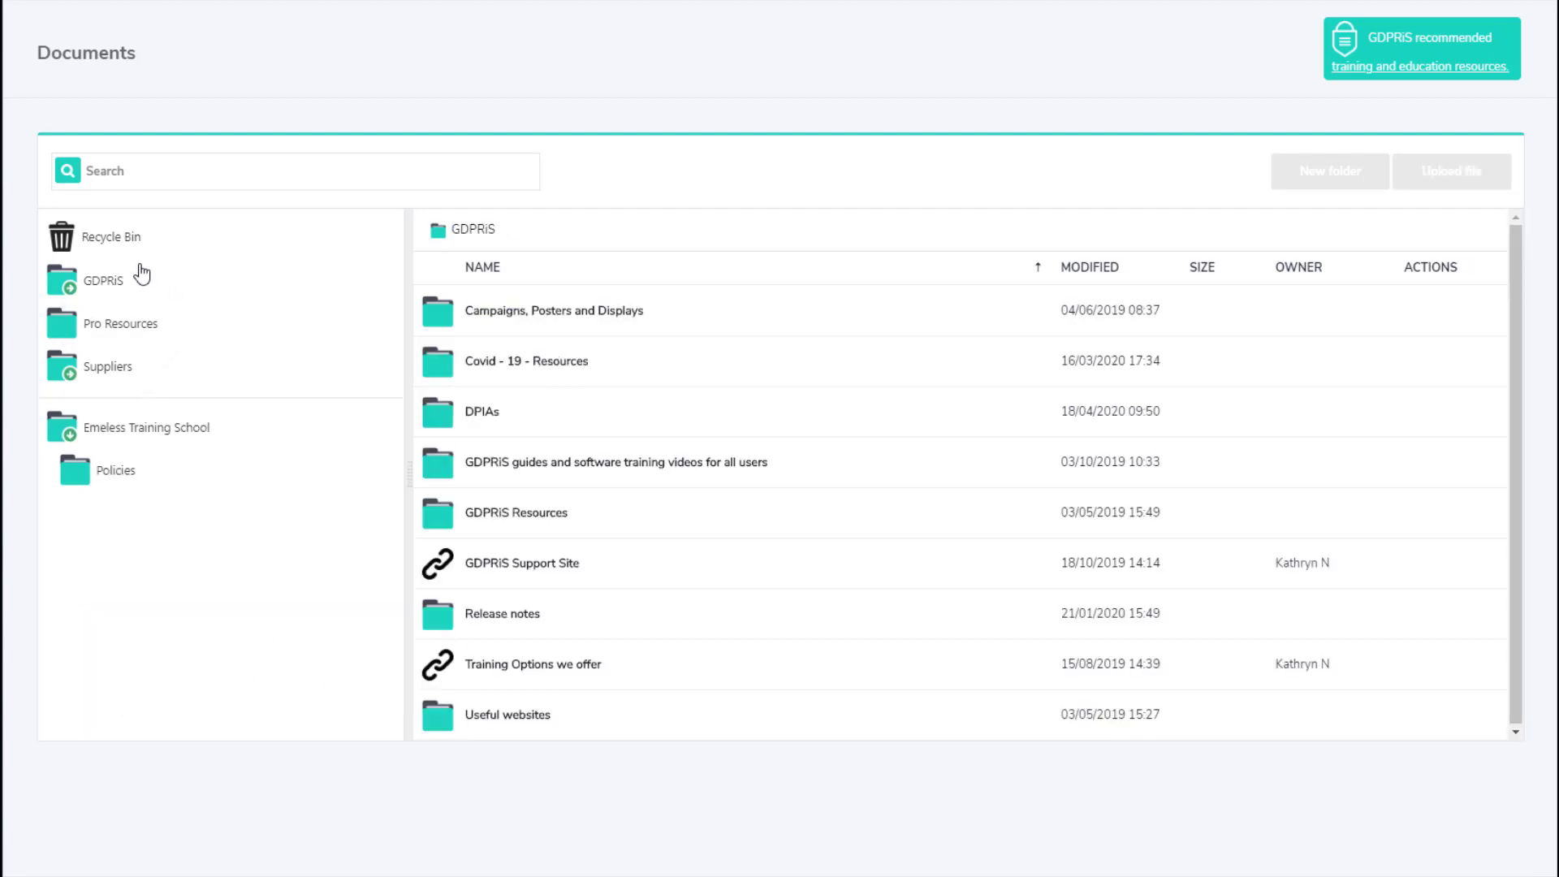